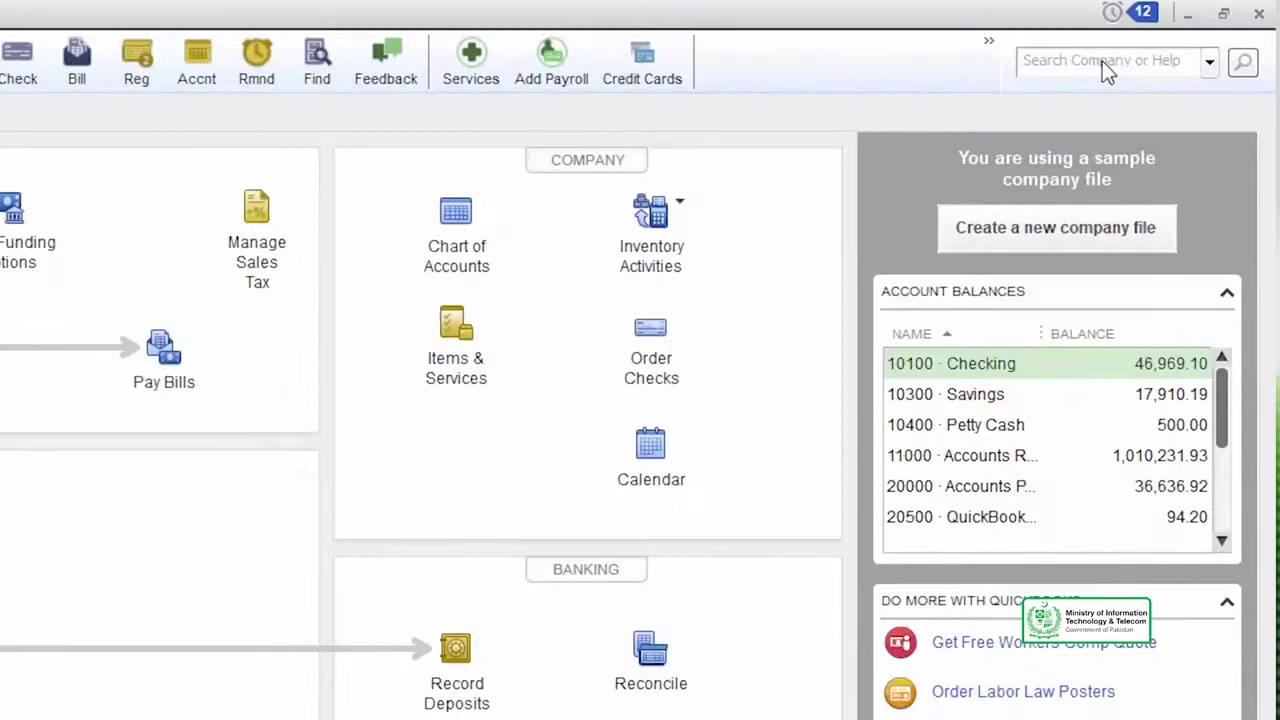
# Search the company file for 364 and dismiss the search suggestions.
pyautogui.click(1264, 52)
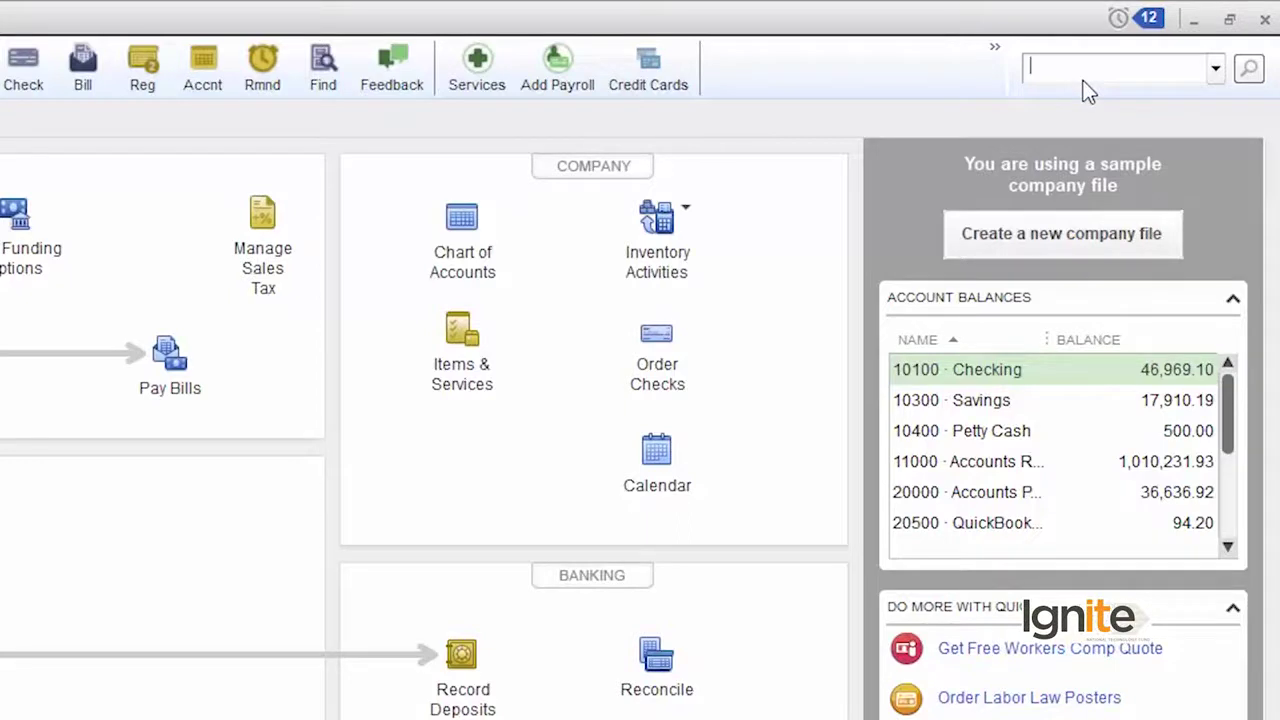
pyautogui.write('364')
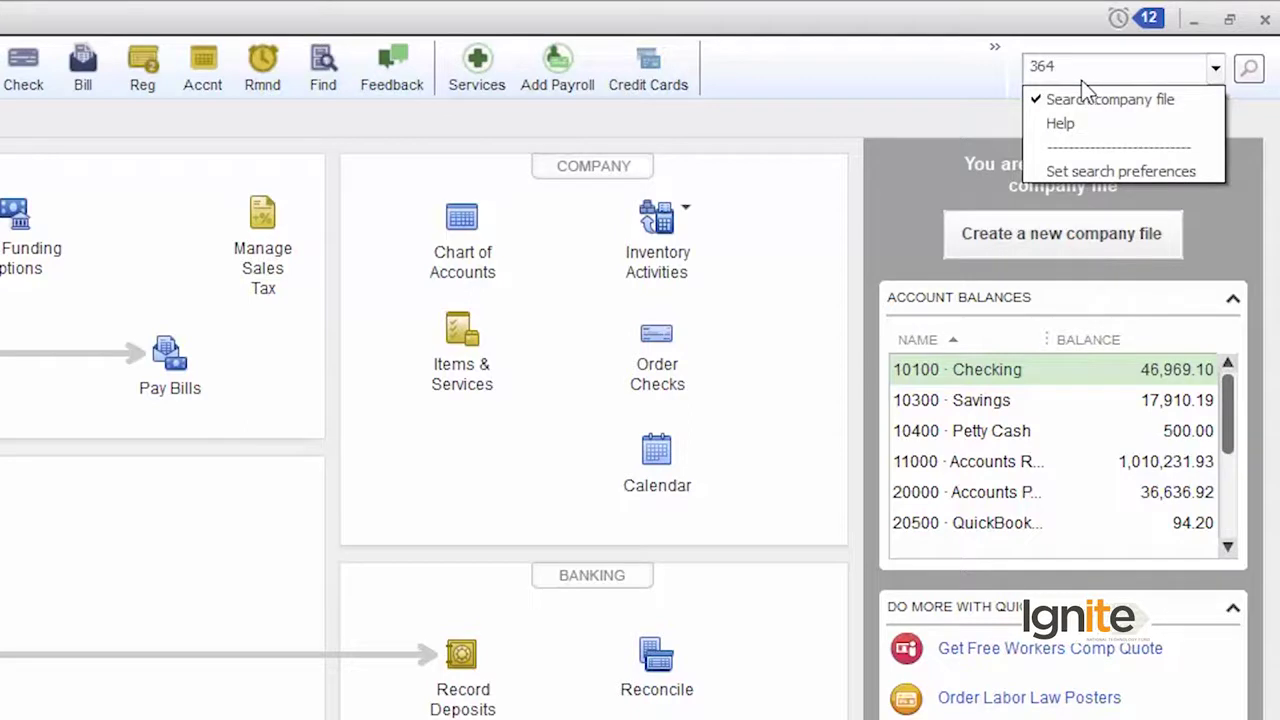
pyautogui.click(1252, 70)
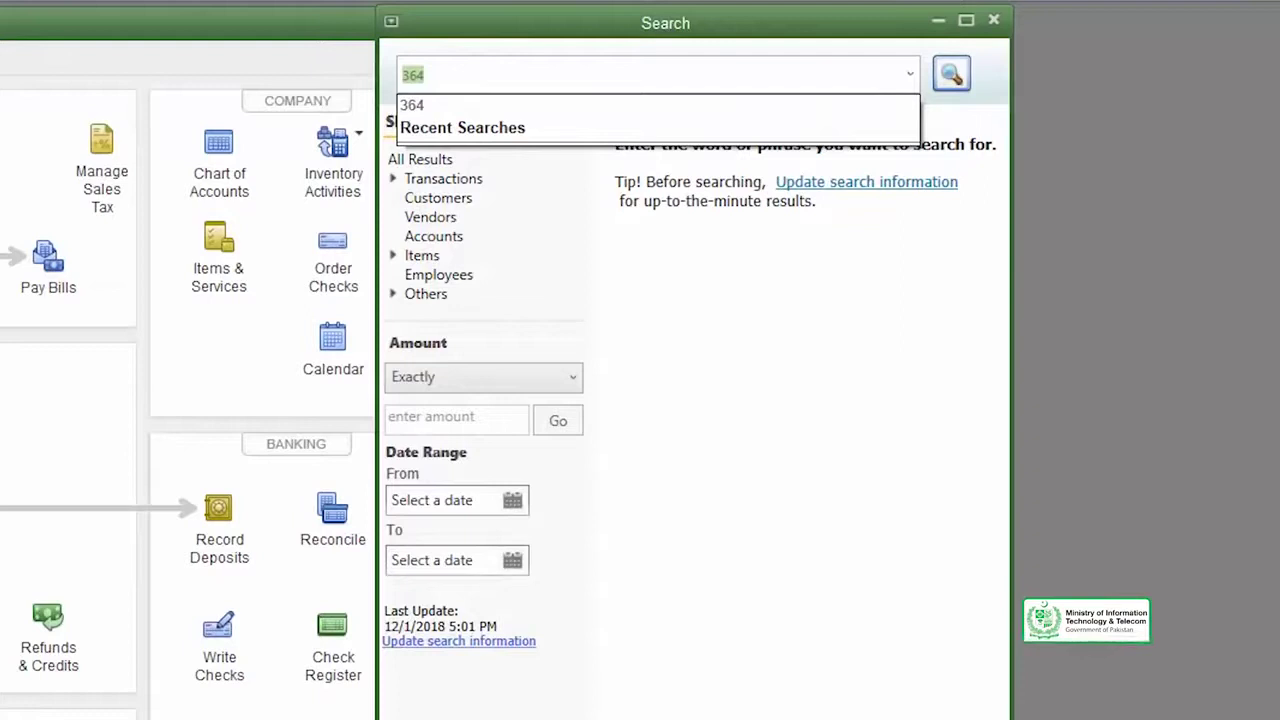
pyautogui.click(846, 449)
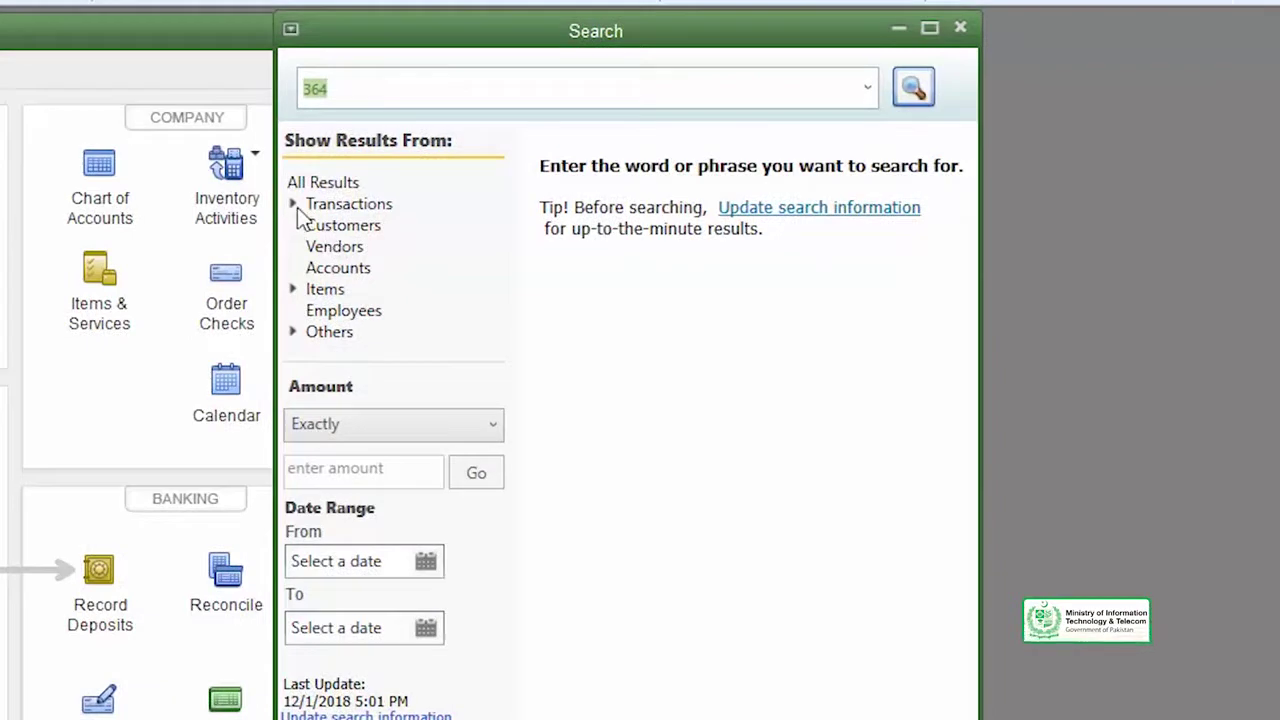
# Examine the search result subcategories under Transactions, Items and Others.
pyautogui.click(294, 205)
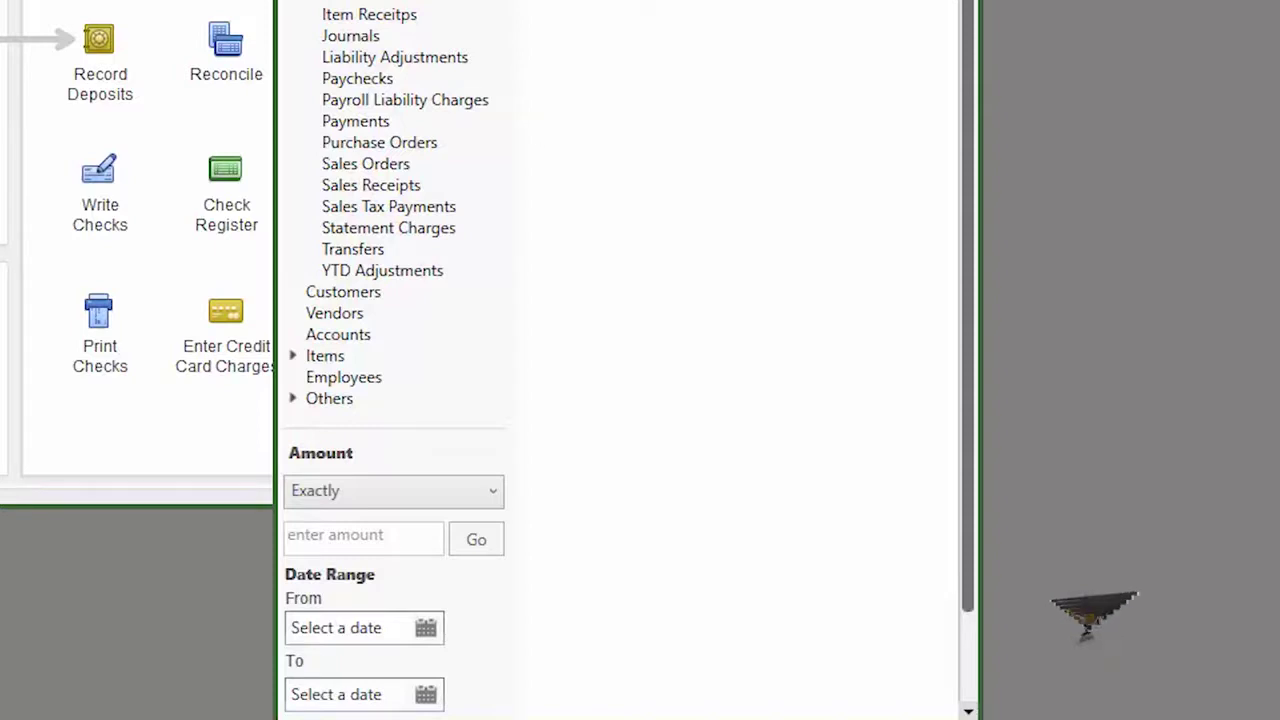
pyautogui.click(292, 192)
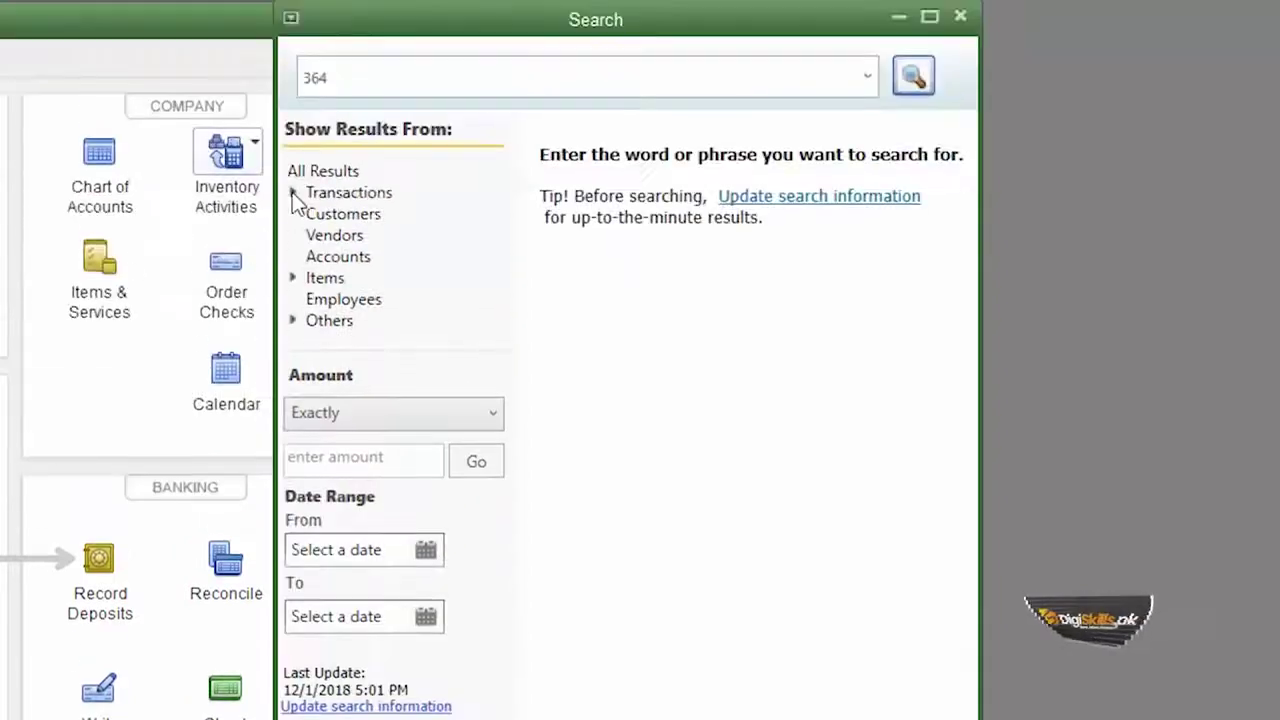
pyautogui.click(292, 277)
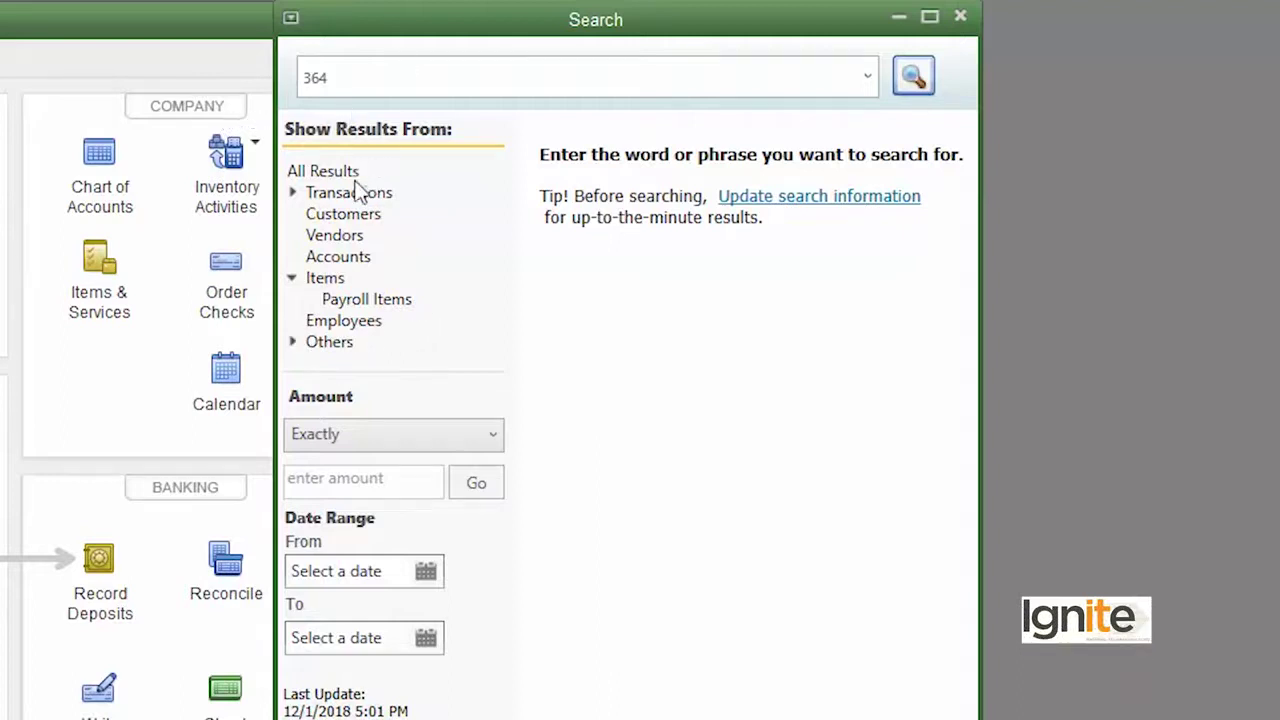
pyautogui.click(294, 343)
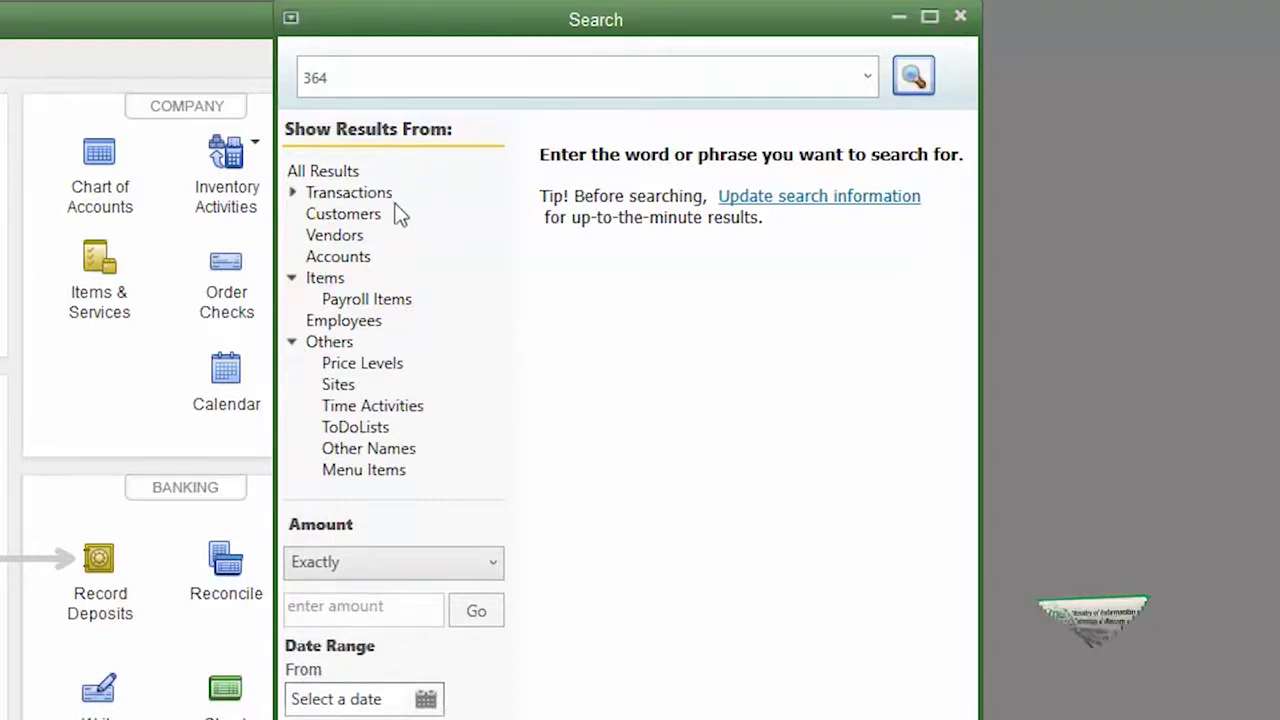
pyautogui.click(290, 277)
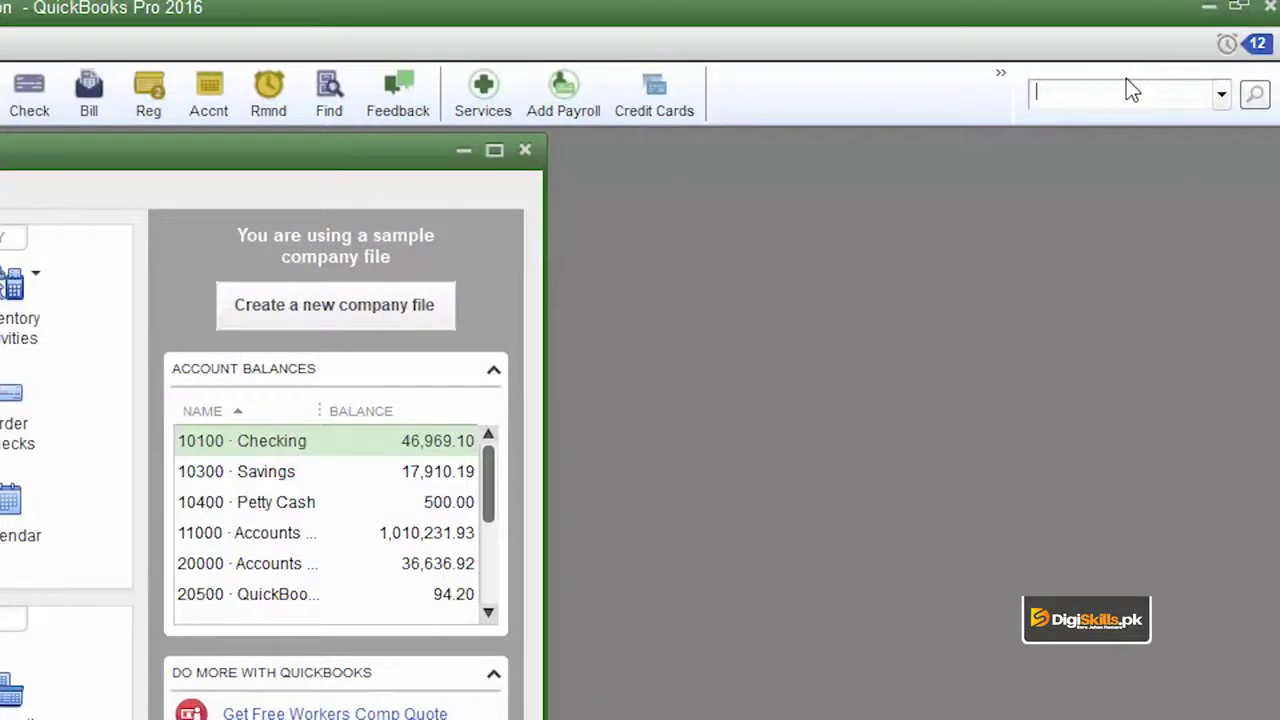
# Search the company file for the customer's first name.
pyautogui.write('chri')
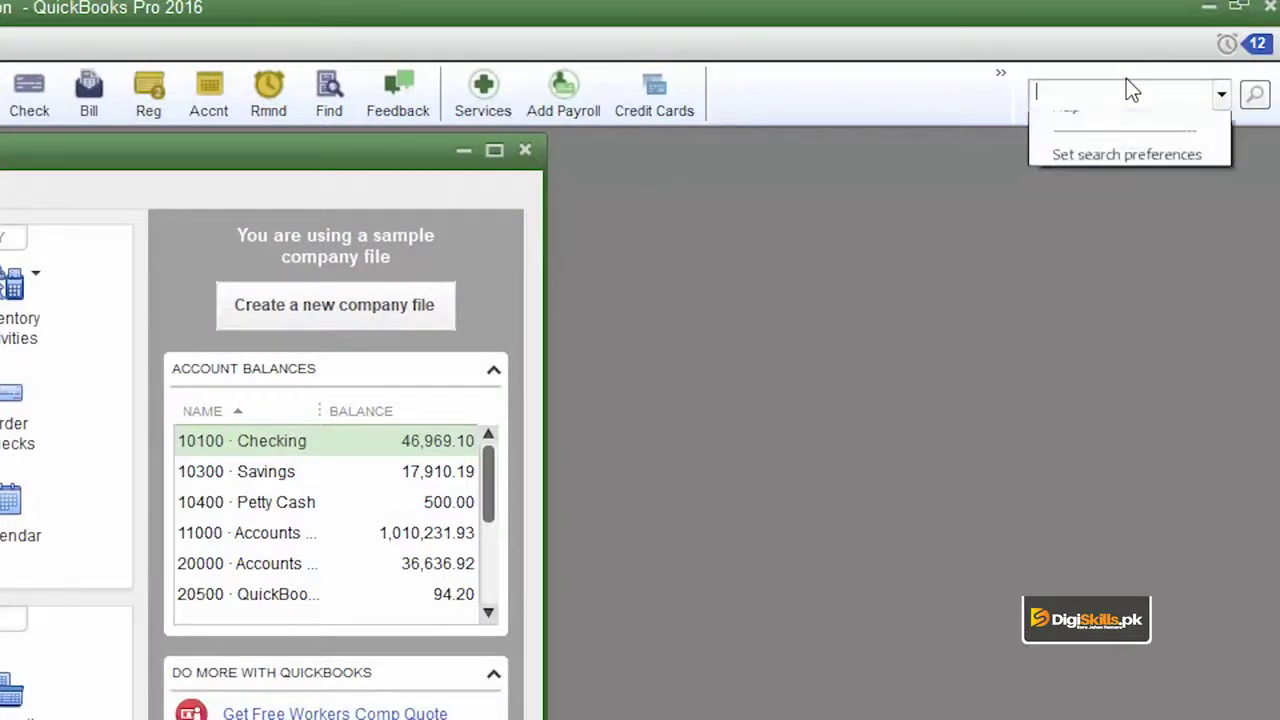
pyautogui.write('s')
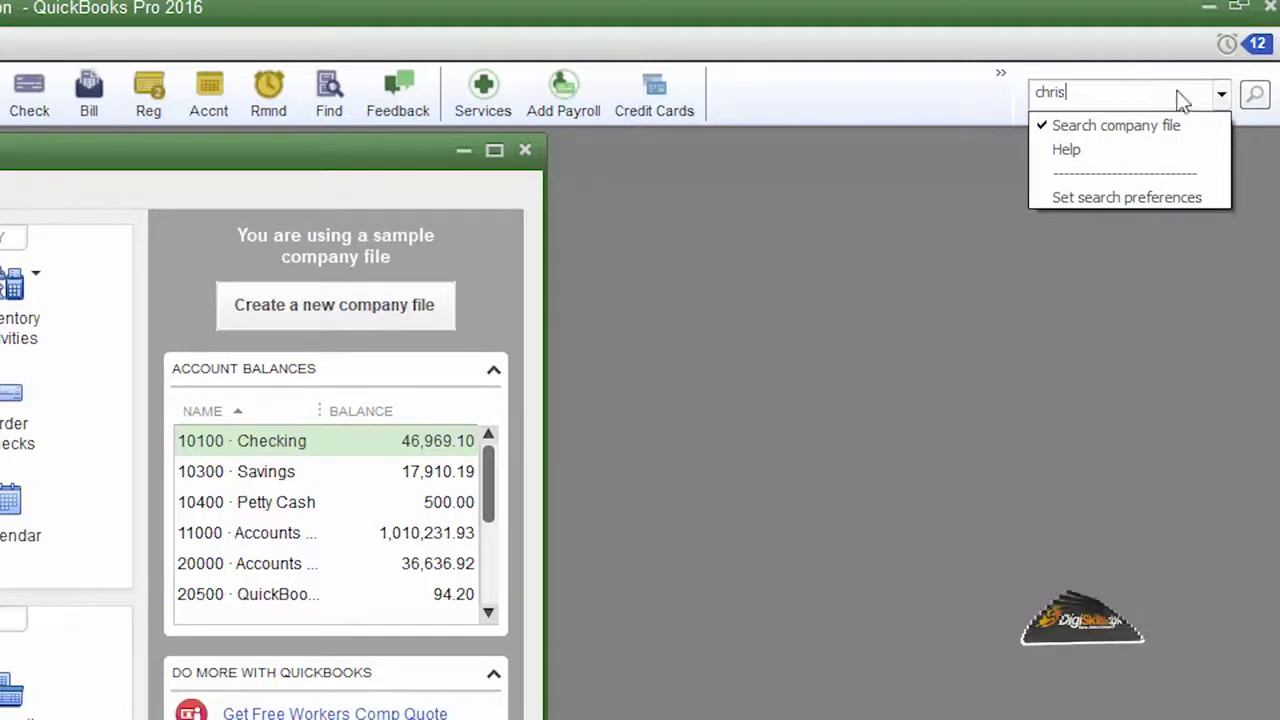
pyautogui.click(1254, 95)
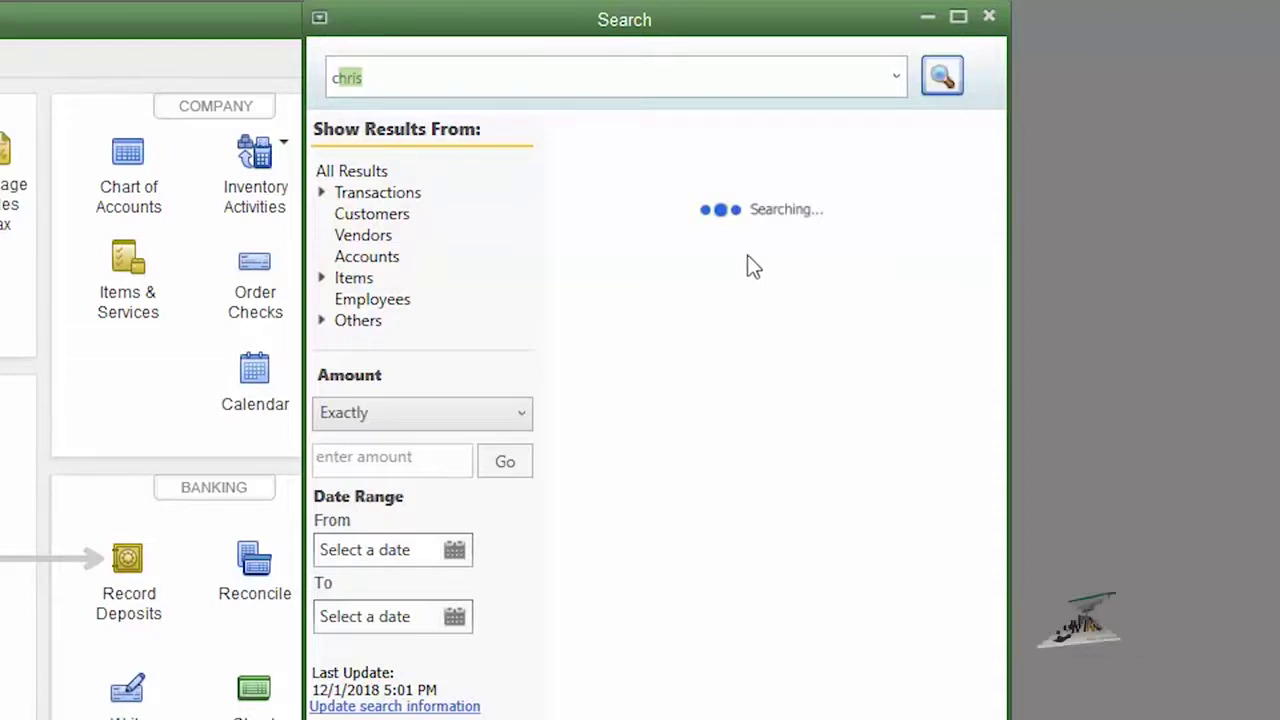
pyautogui.click(531, 67)
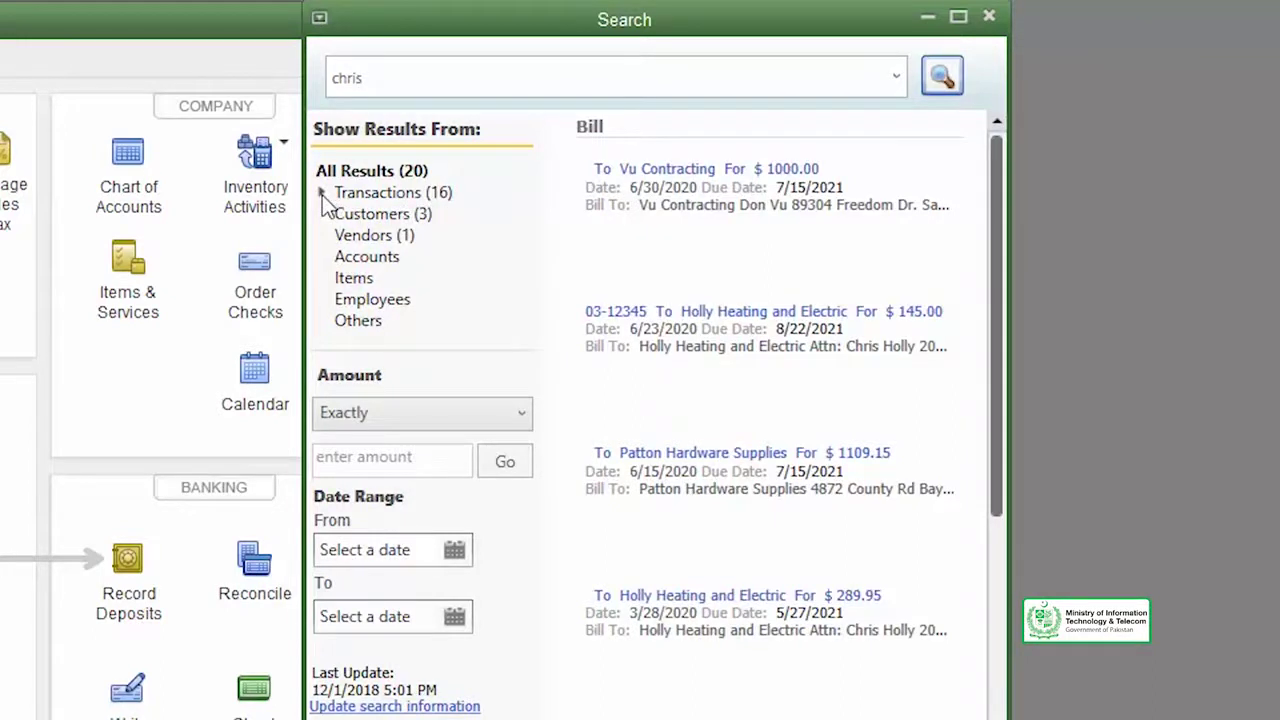
# Narrow the search results to transactions and review the matching bills, bill payments and checks in turn.
pyautogui.click(375, 194)
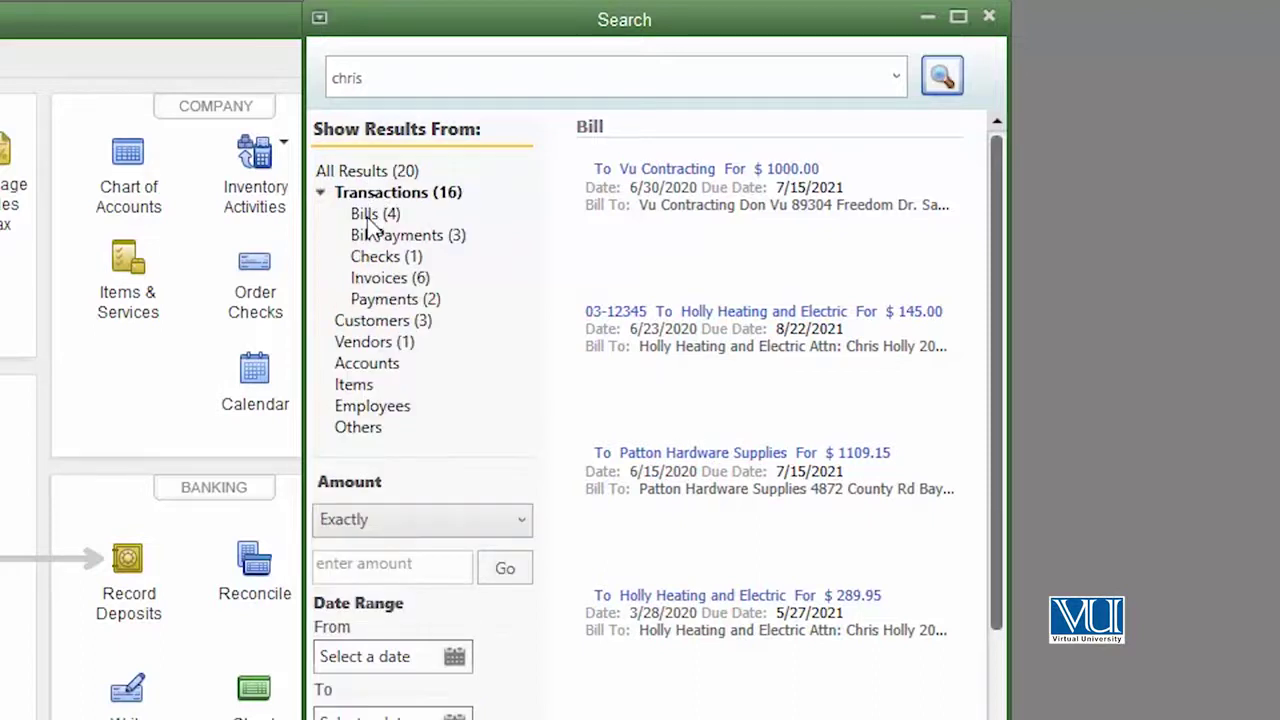
pyautogui.click(368, 219)
pyautogui.moveTo(862, 175)
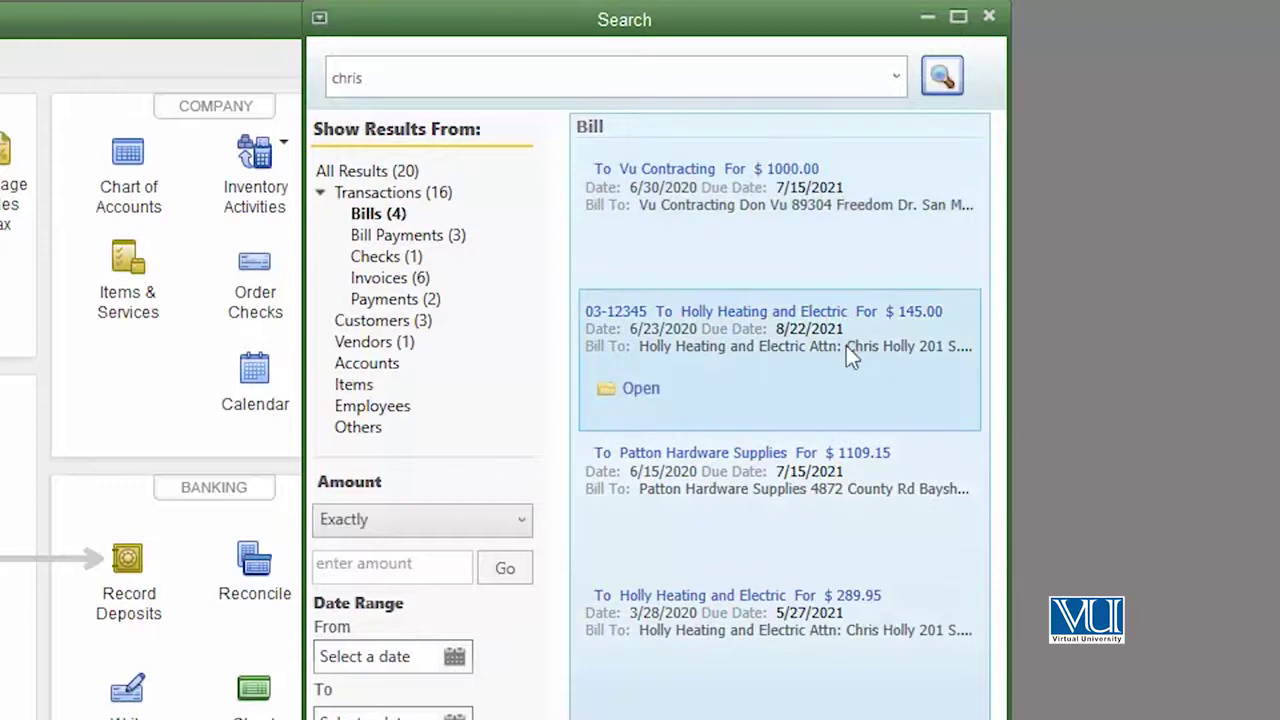
pyautogui.moveTo(870, 610)
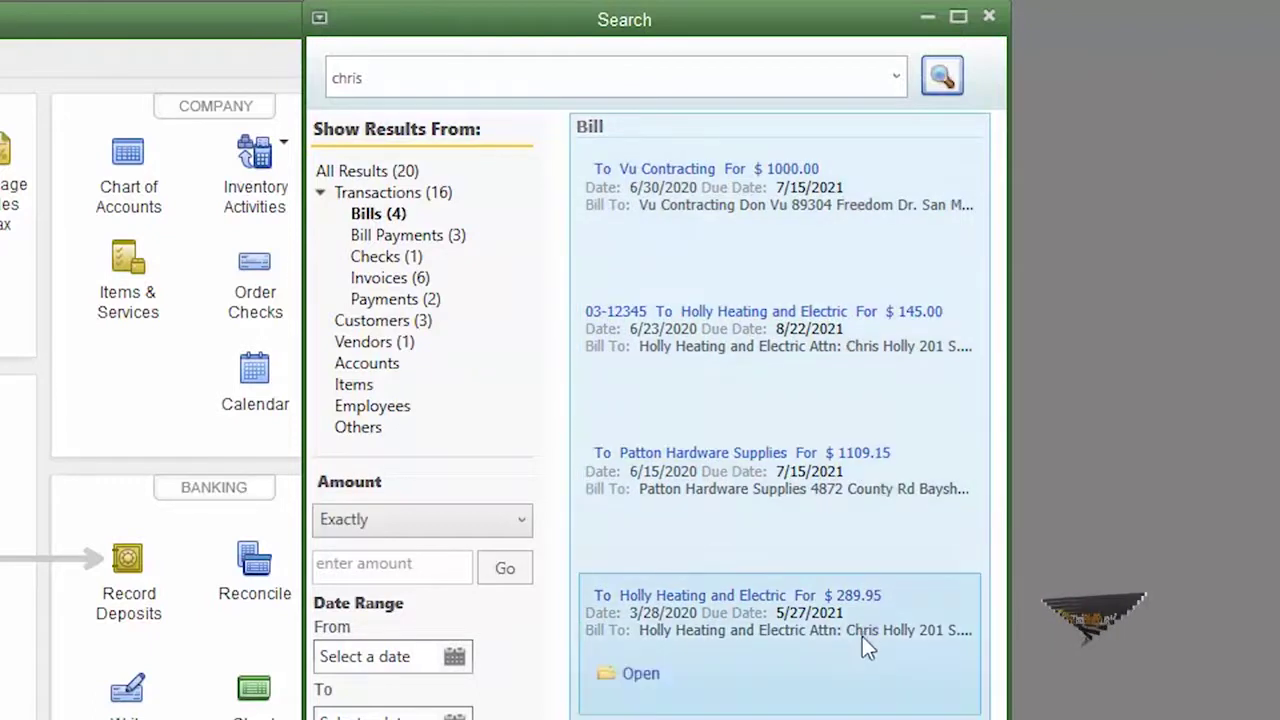
pyautogui.click(410, 238)
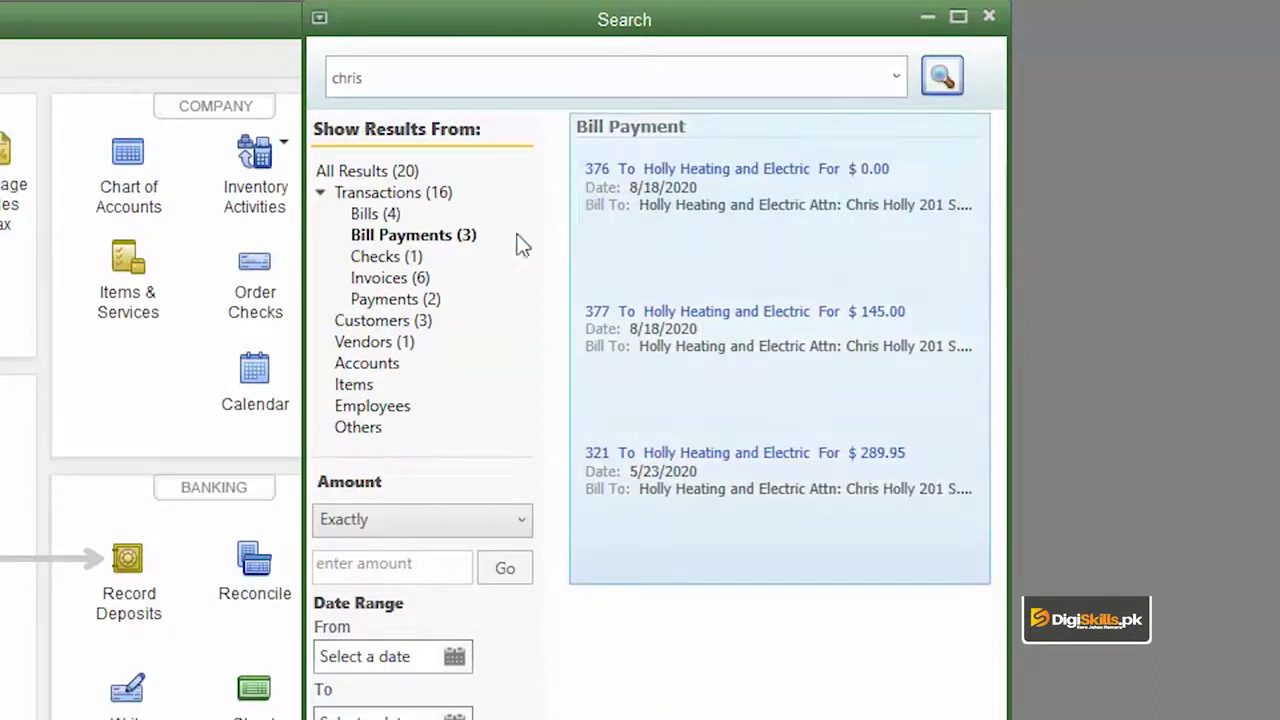
pyautogui.click(390, 259)
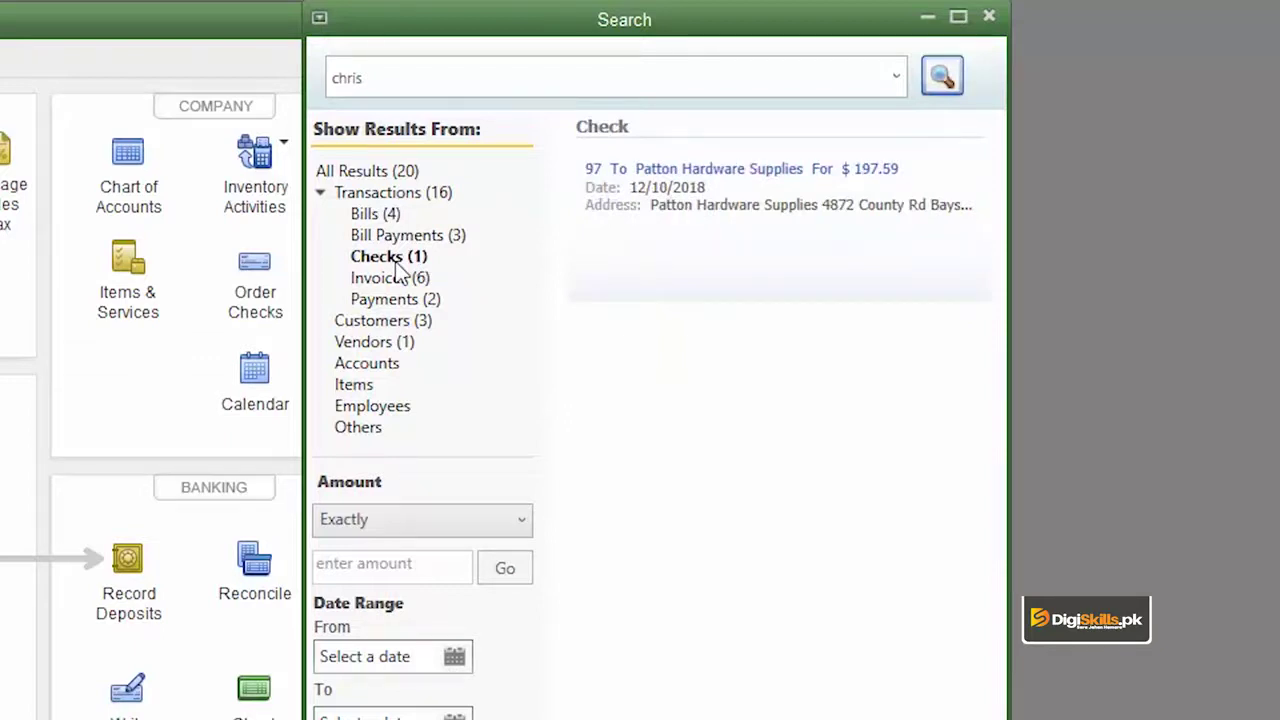
# Filter the search results to invoices and open the first listed invoice, for $176,494.50, in a larger view.
pyautogui.click(392, 281)
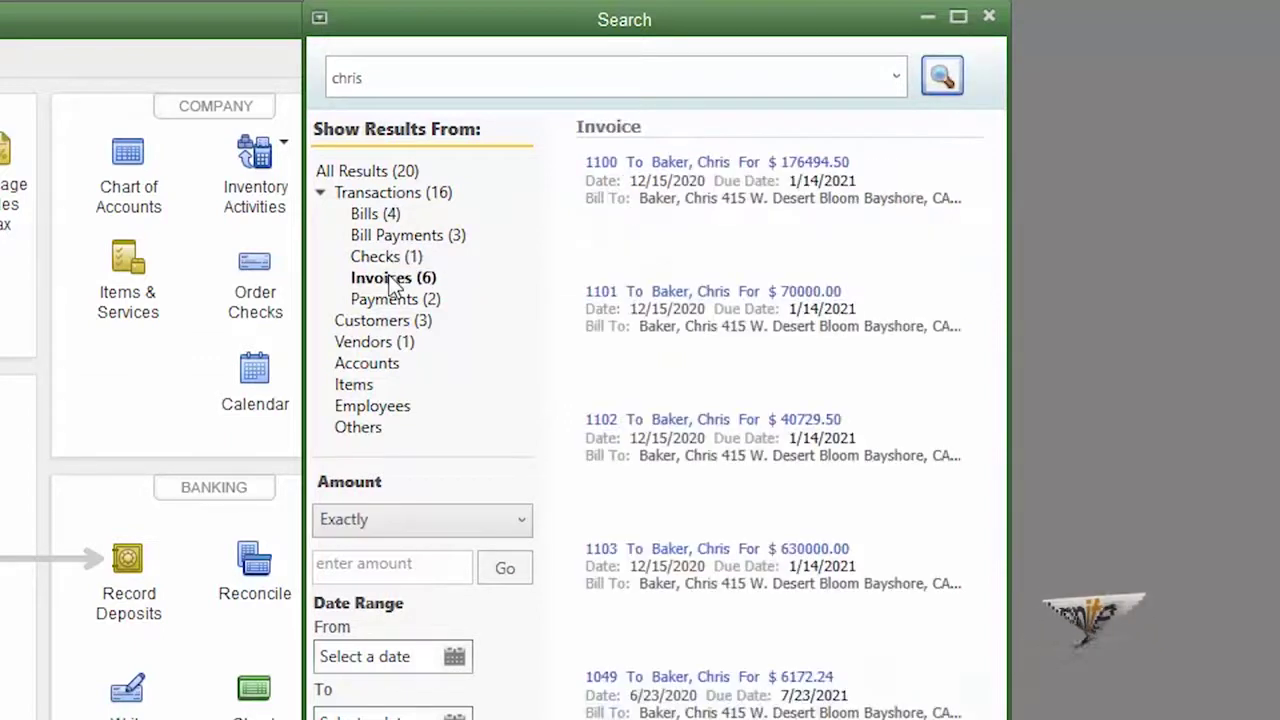
pyautogui.moveTo(591, 250)
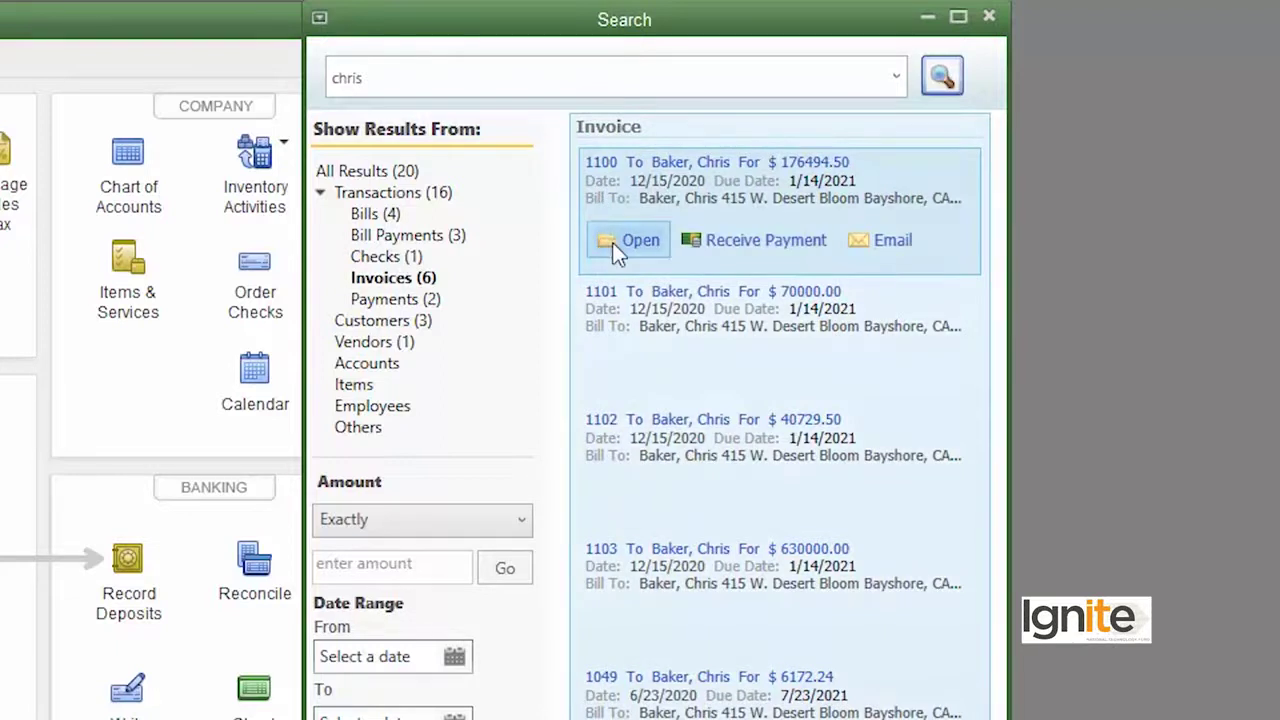
pyautogui.click(614, 243)
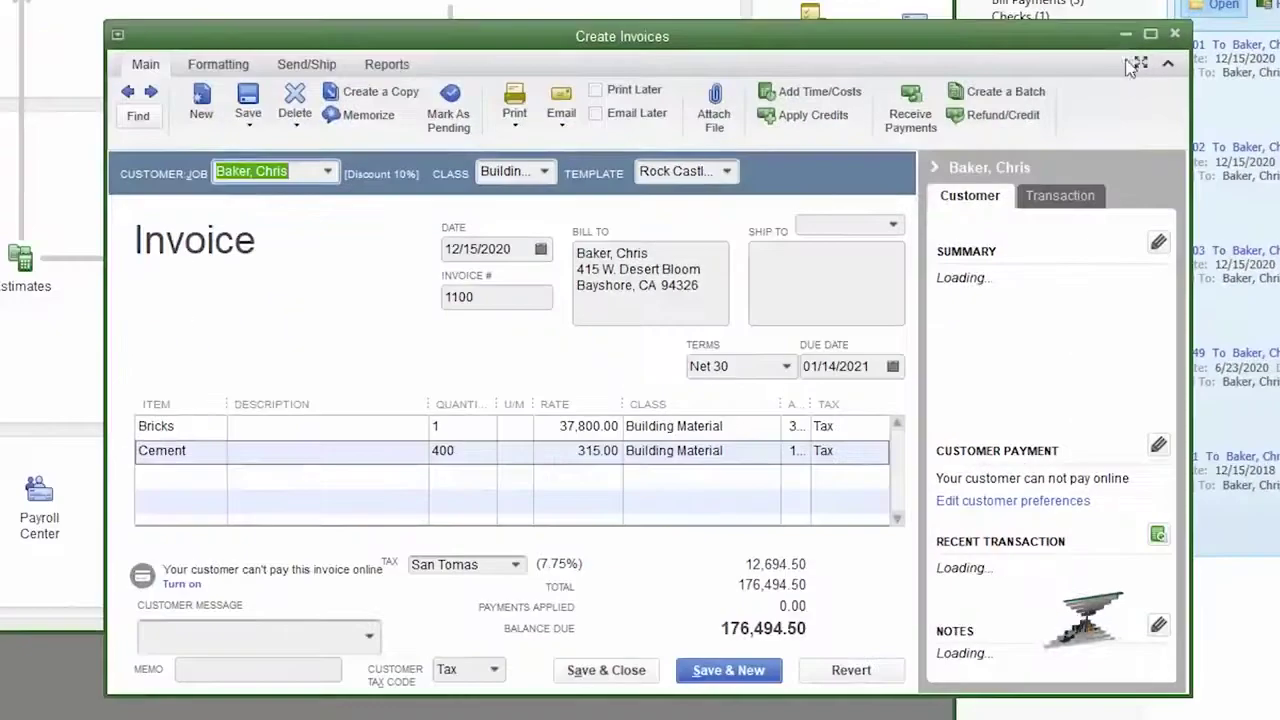
pyautogui.click(1137, 64)
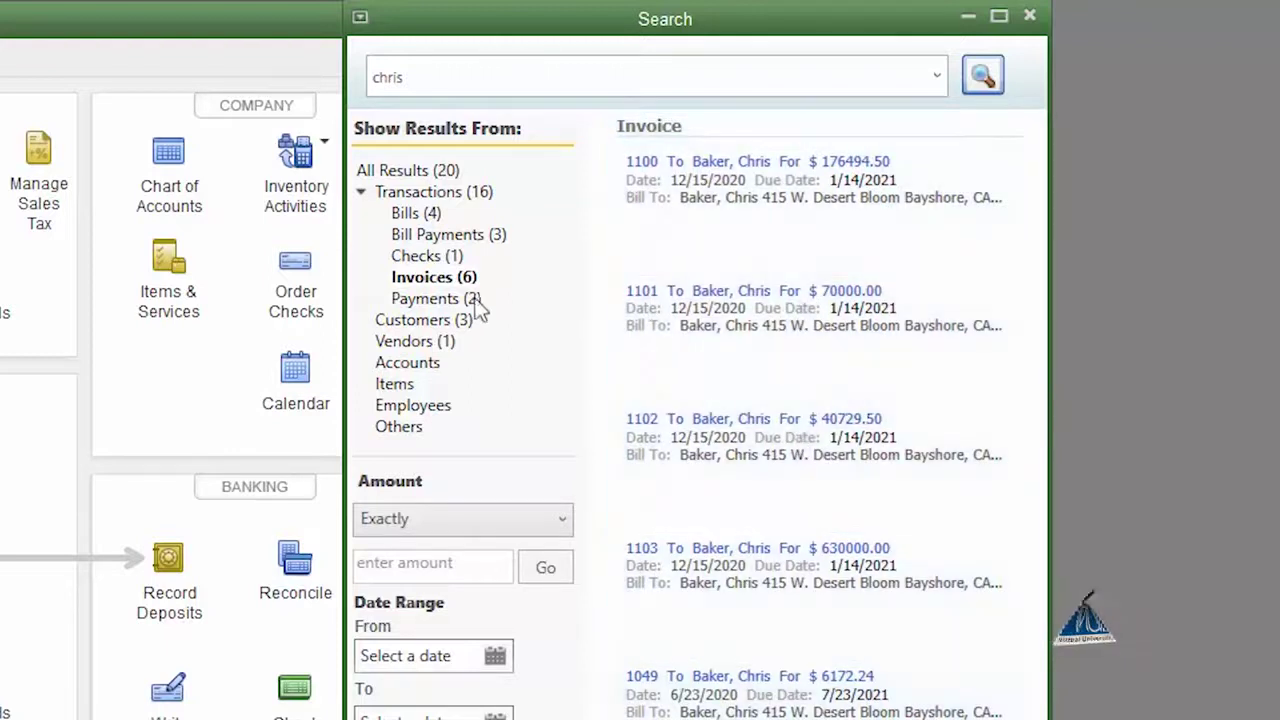
# Filter the search results to payments and open the $1,040.00 check payment dated 2/2/2019.
pyautogui.click(456, 299)
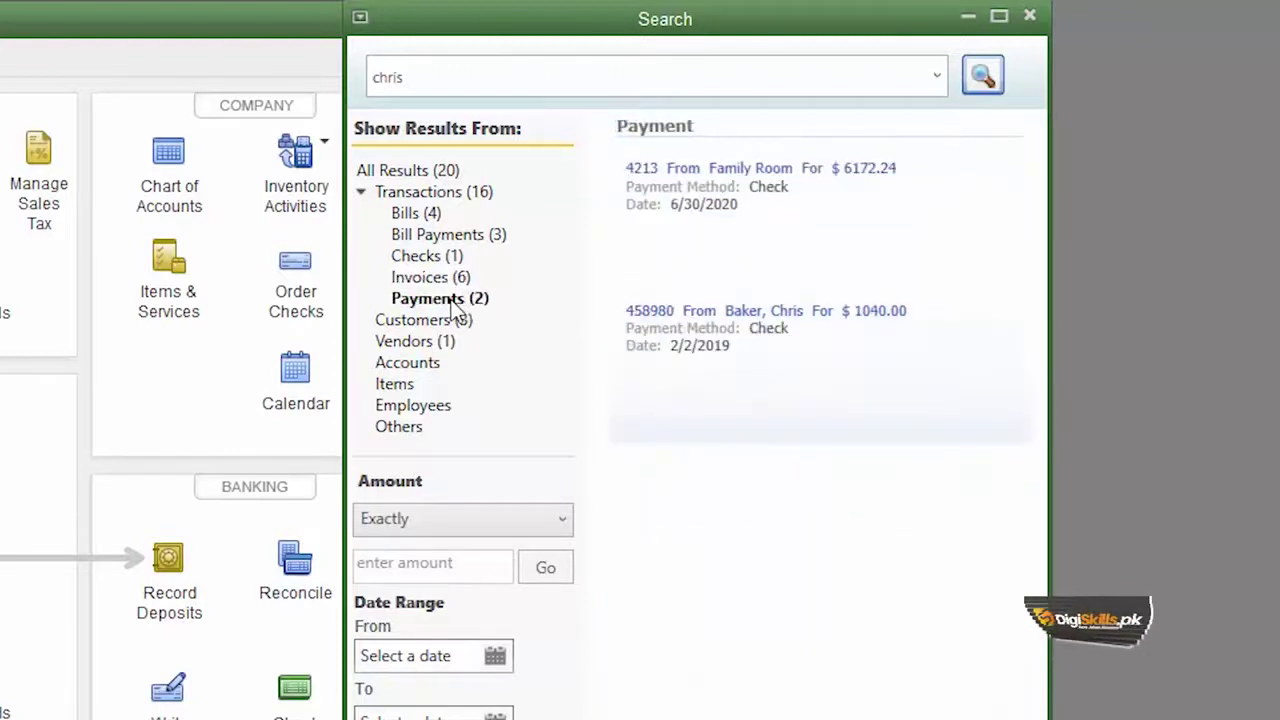
pyautogui.moveTo(784, 353)
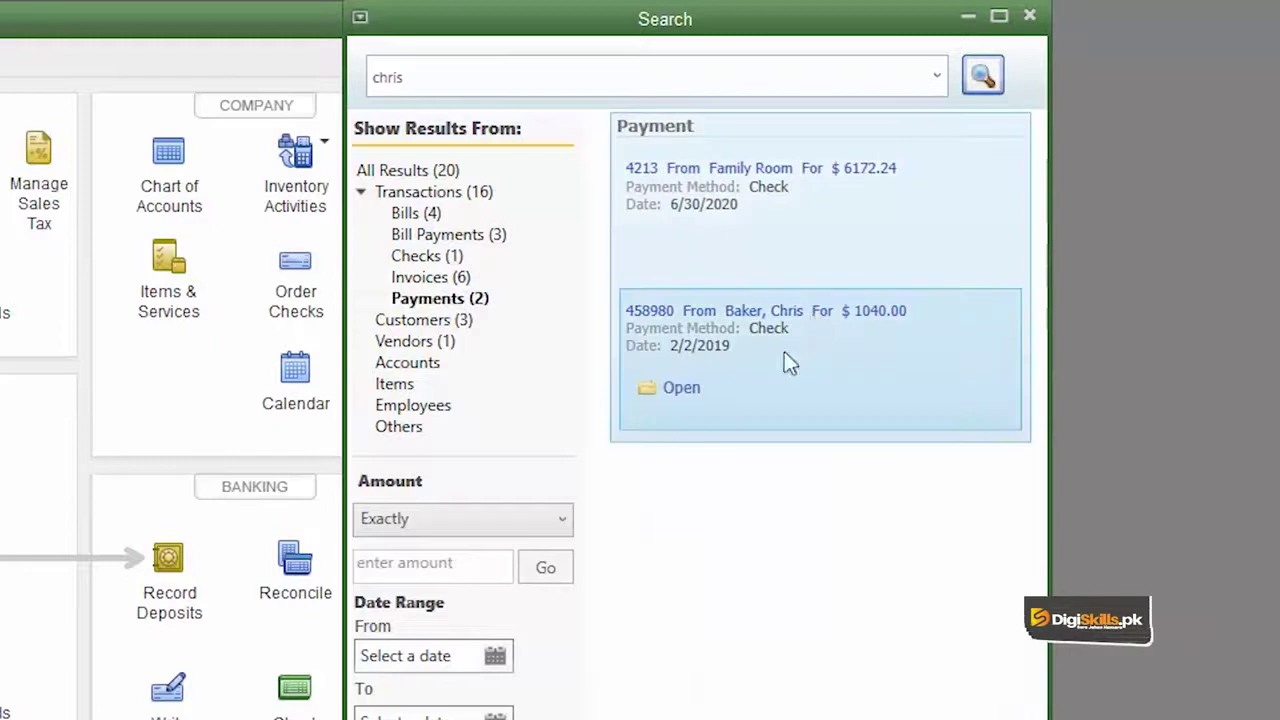
pyautogui.click(684, 387)
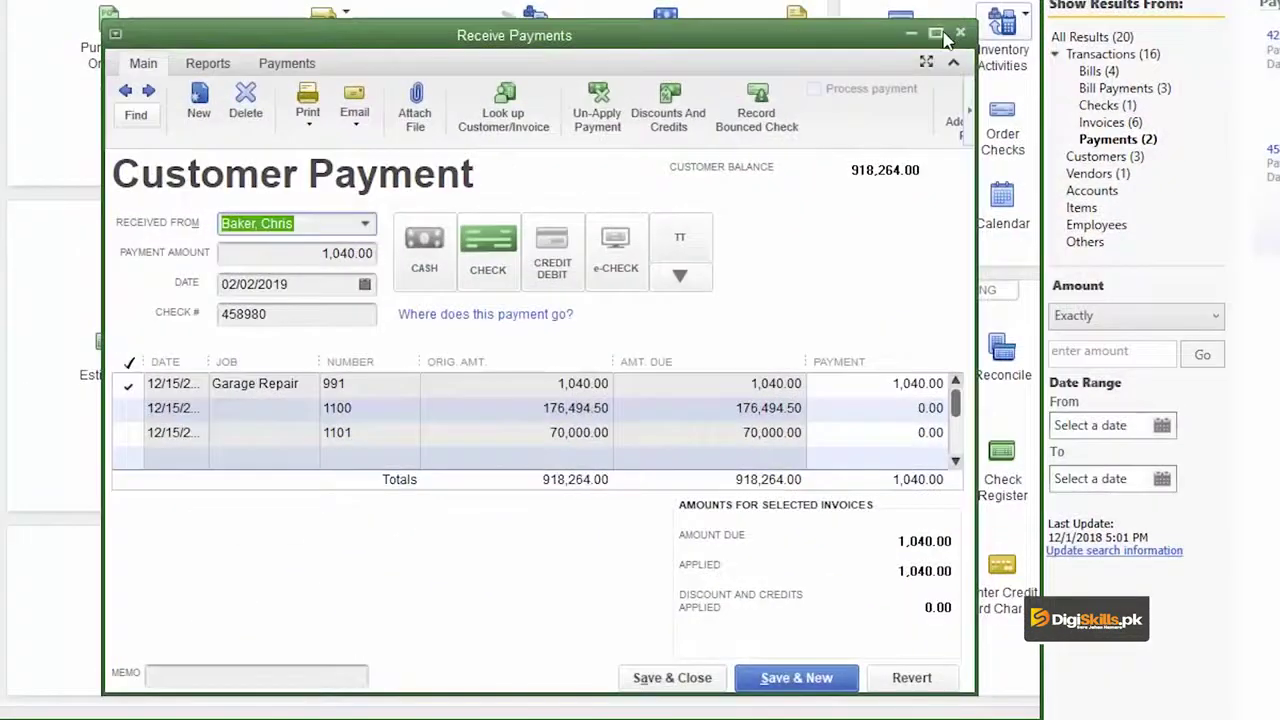
pyautogui.click(940, 35)
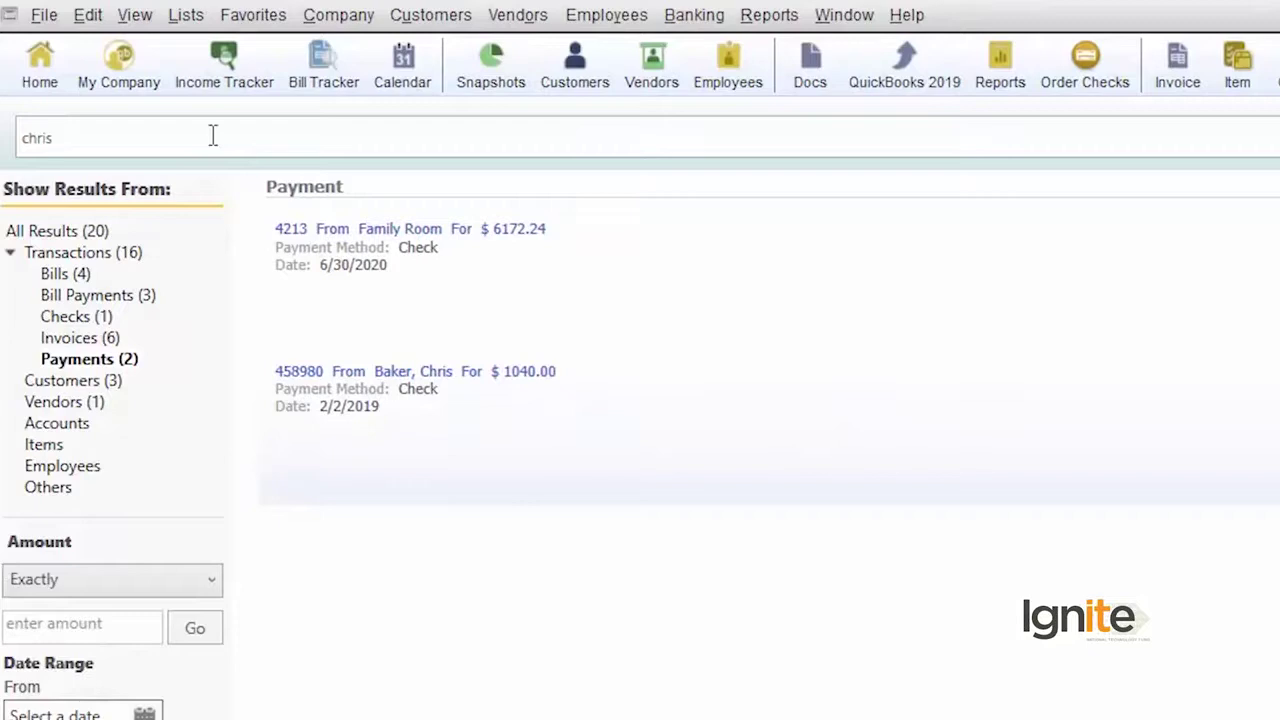
# Filter the search results to customers, collapse the transaction subcategories, and review the actions offered for the customer records.
pyautogui.click(86, 384)
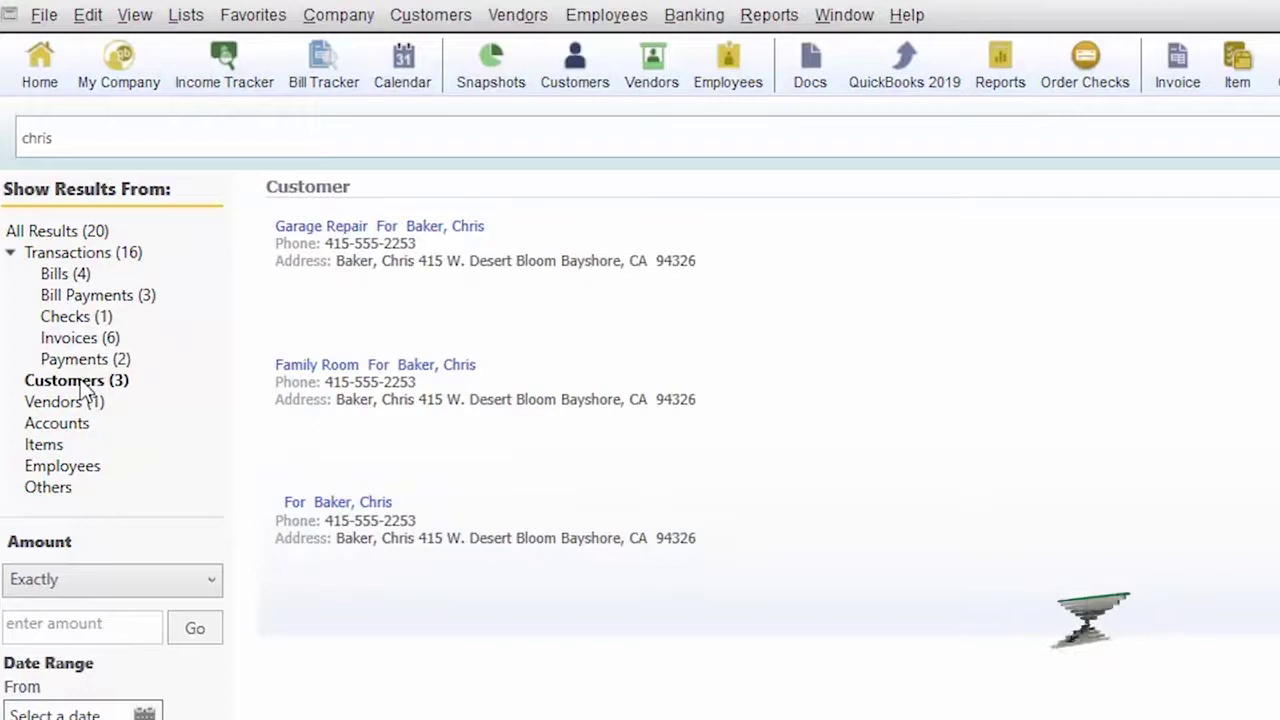
pyautogui.click(11, 252)
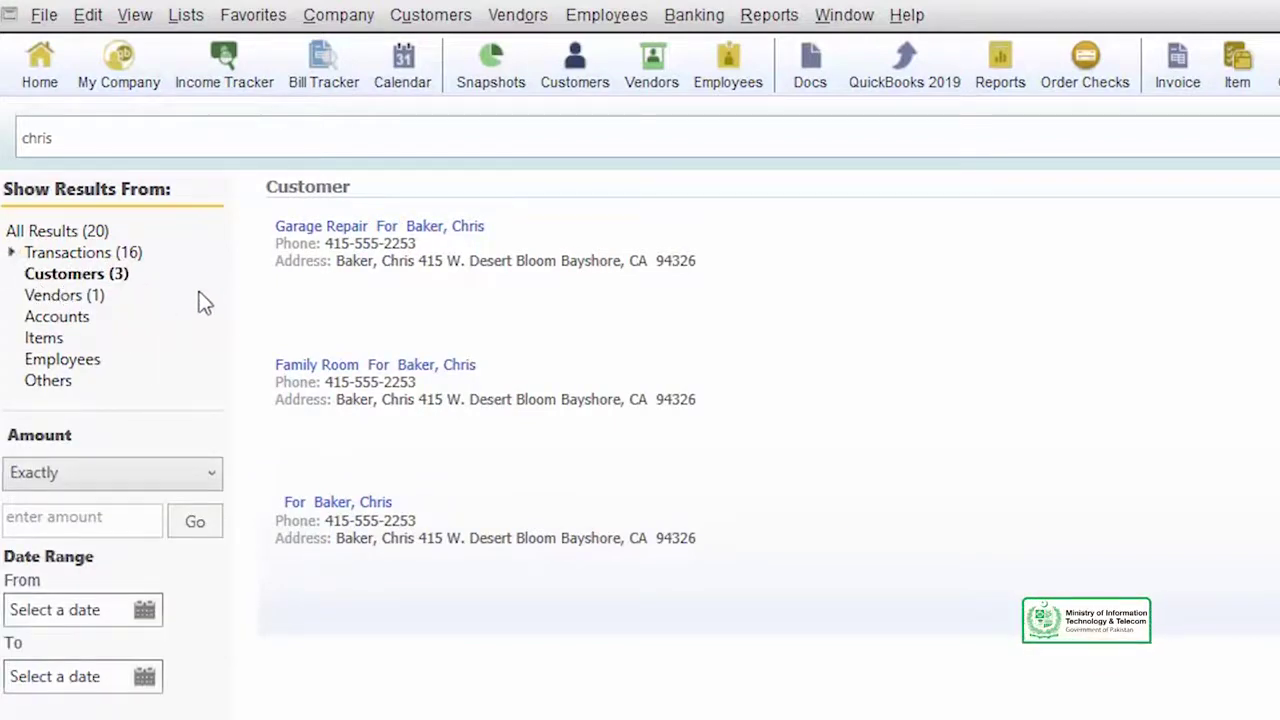
pyautogui.moveTo(436, 250)
pyautogui.moveTo(400, 538)
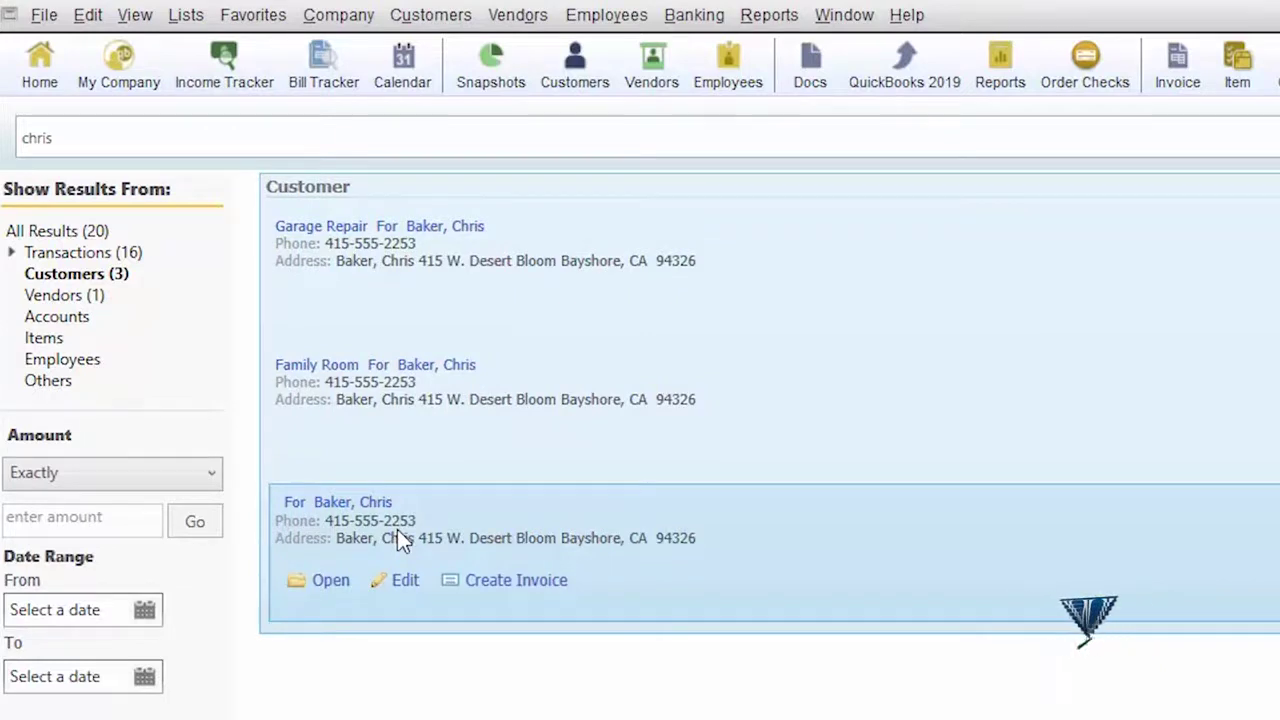
pyautogui.moveTo(315, 241)
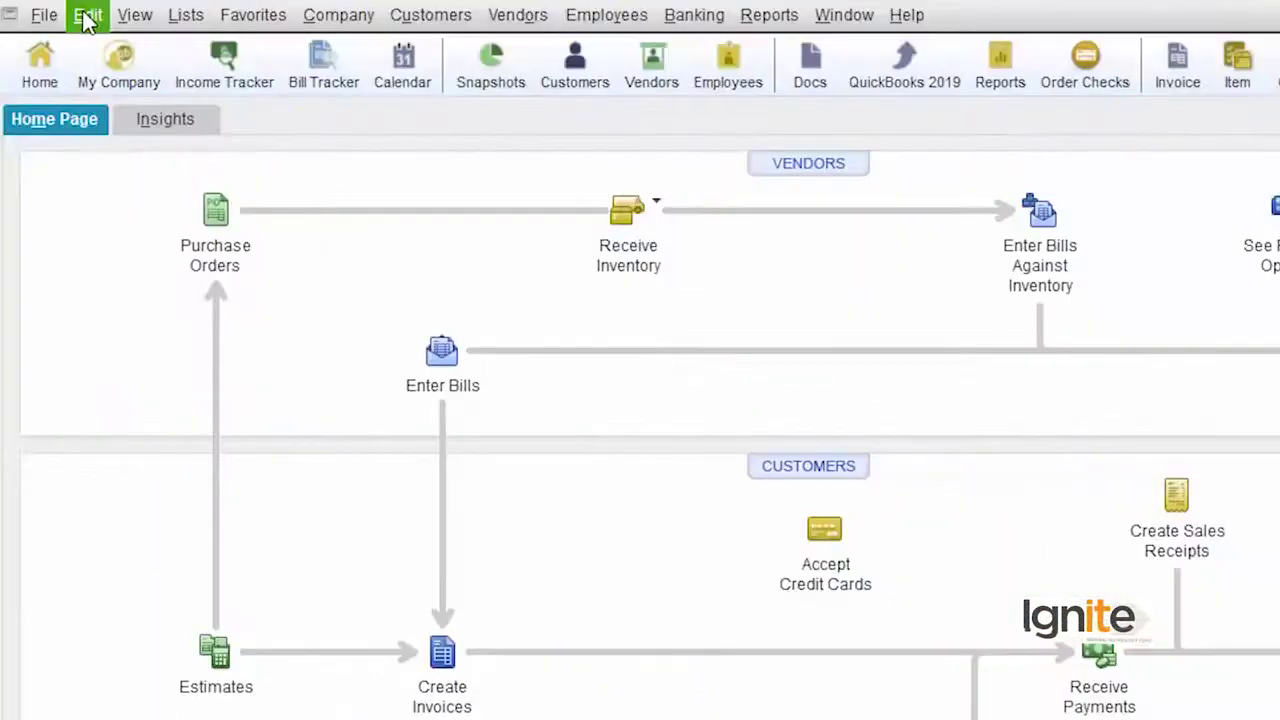
# Open the Find window in its simple mode and choose Invoice as the transaction type.
pyautogui.click(88, 15)
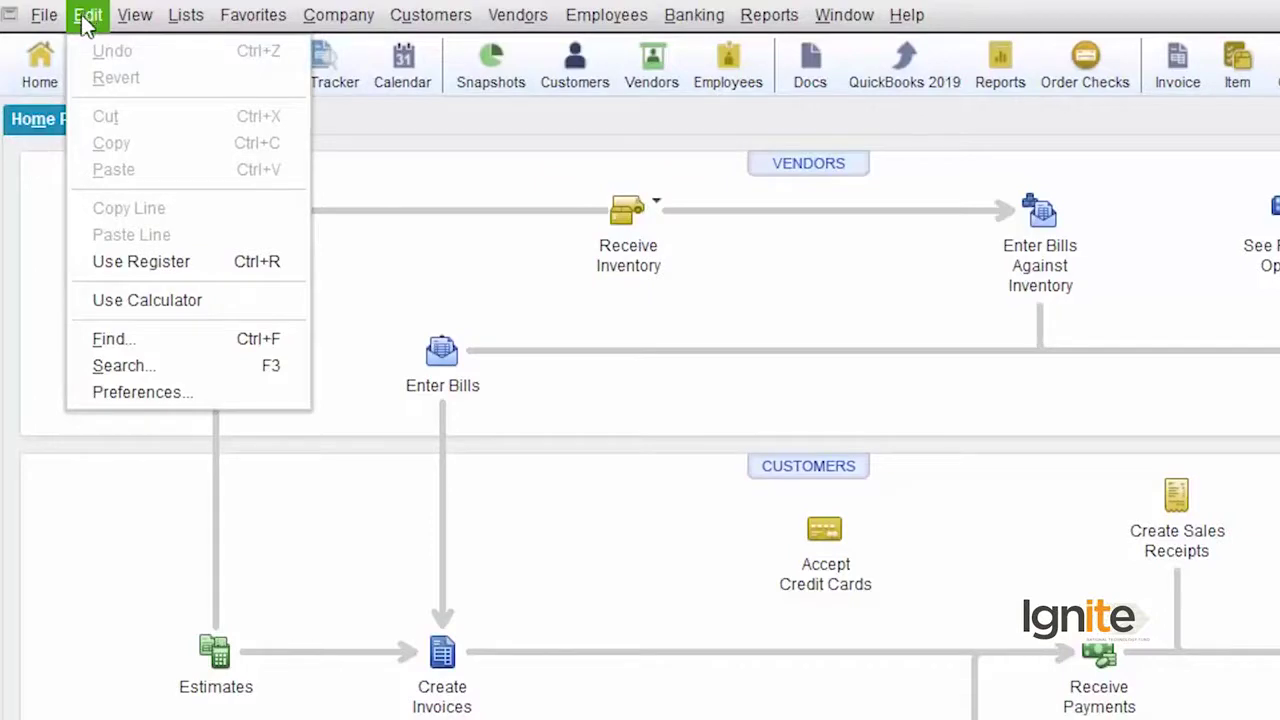
pyautogui.click(126, 336)
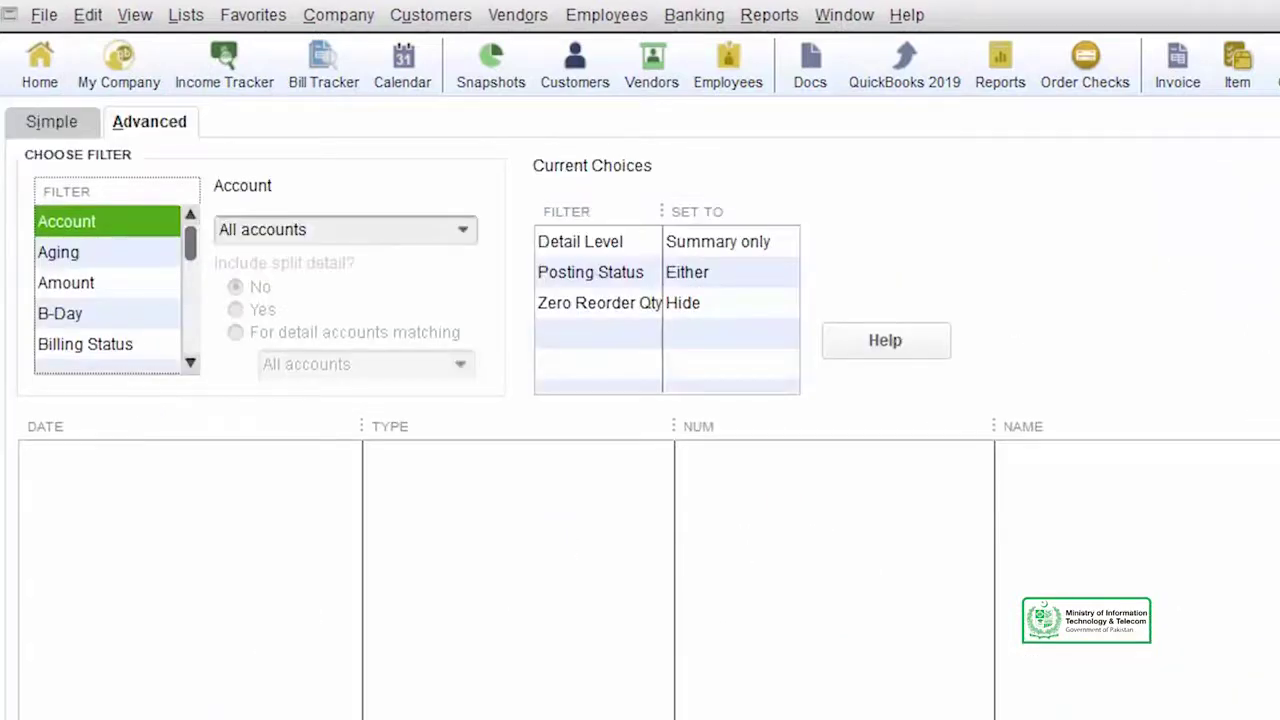
pyautogui.click(55, 123)
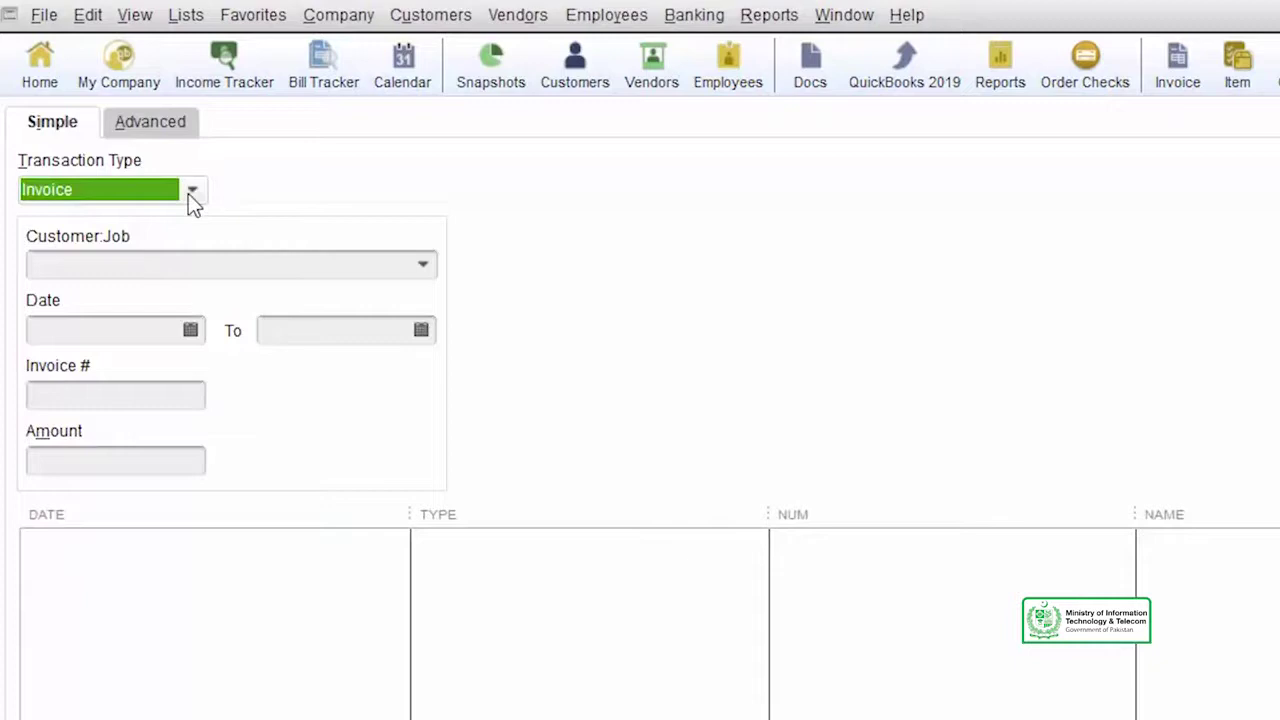
pyautogui.click(192, 195)
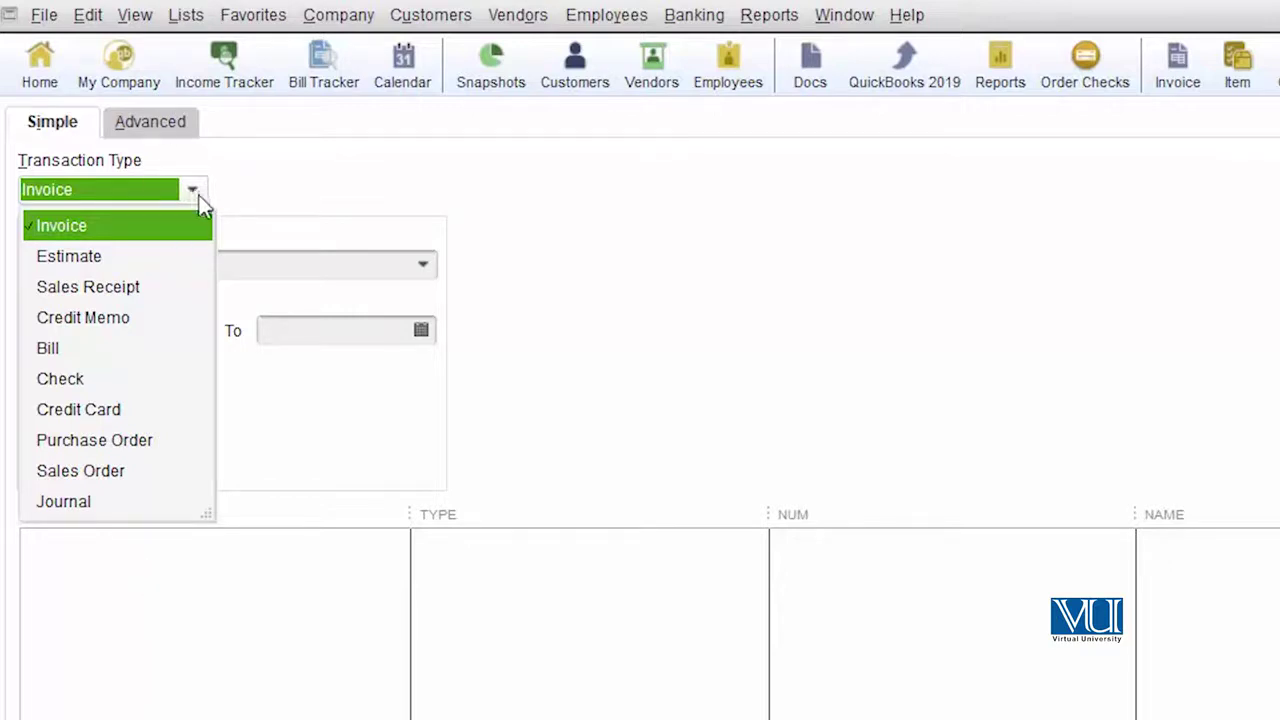
pyautogui.click(165, 234)
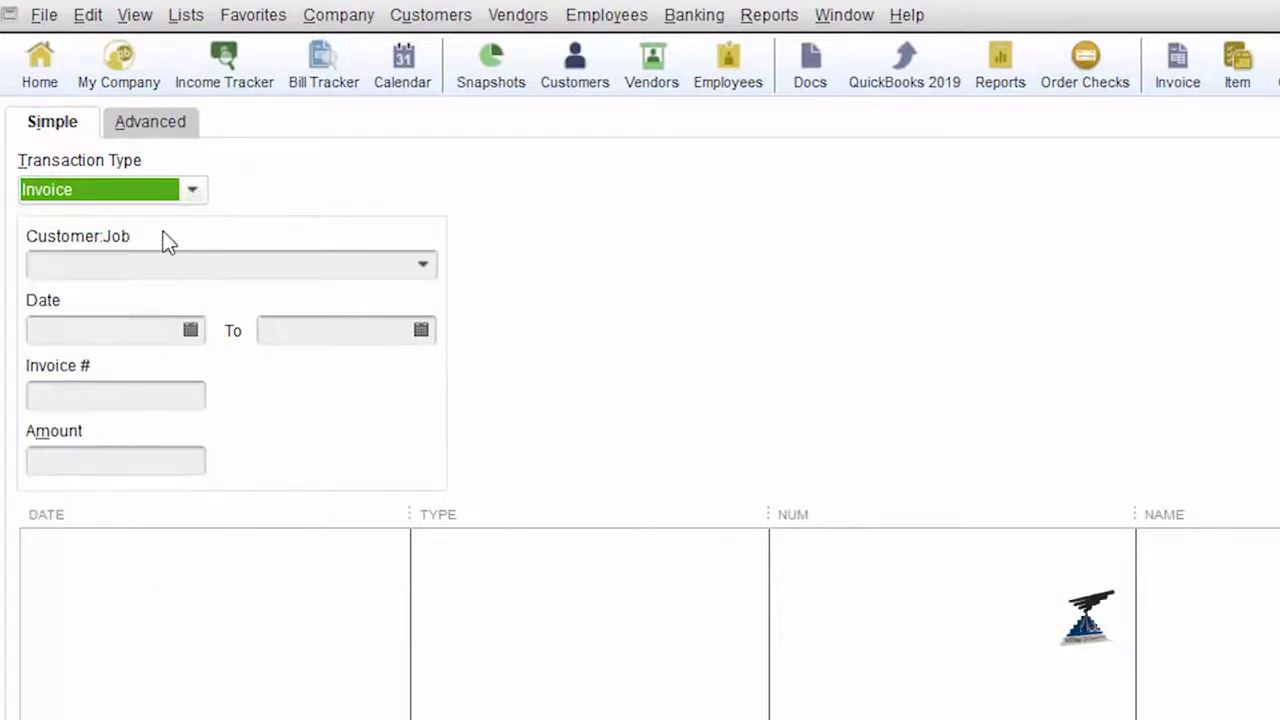
# Find the invoice numbered 1094, open it from the results, and look through its line items.
pyautogui.click(146, 392)
pyautogui.write('1094')
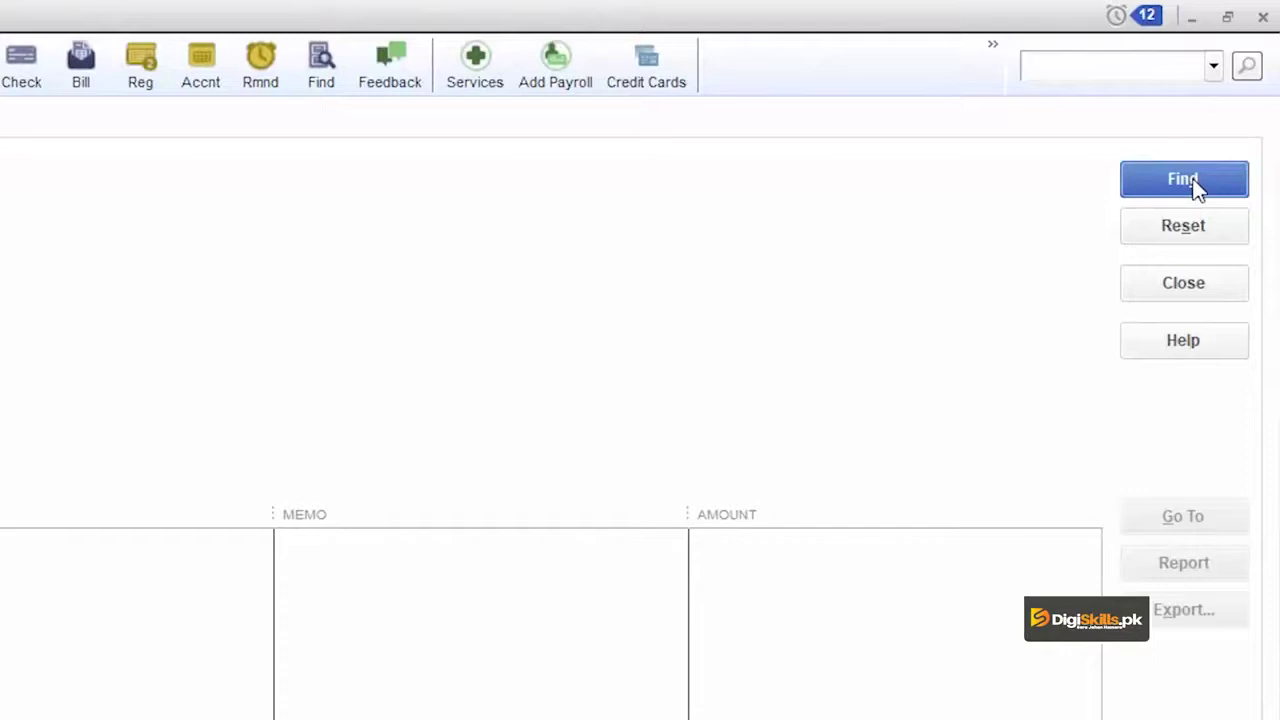
pyautogui.click(1195, 186)
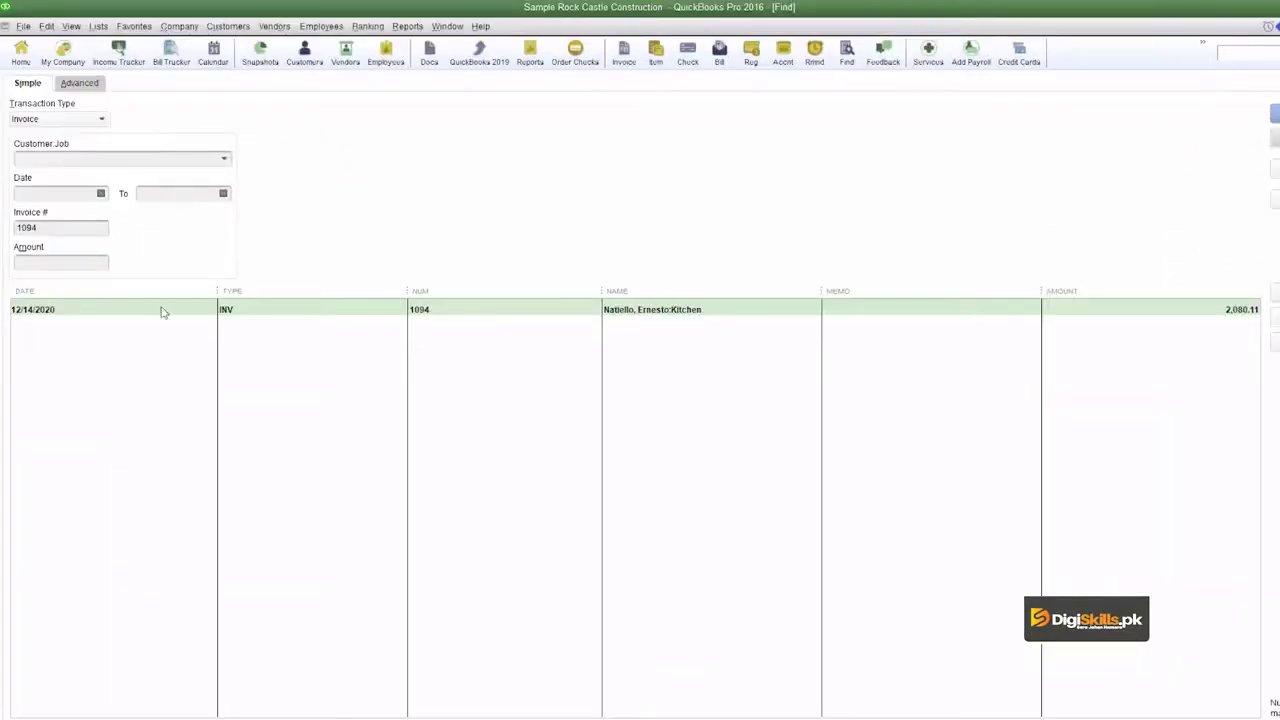
pyautogui.doubleClick(487, 311)
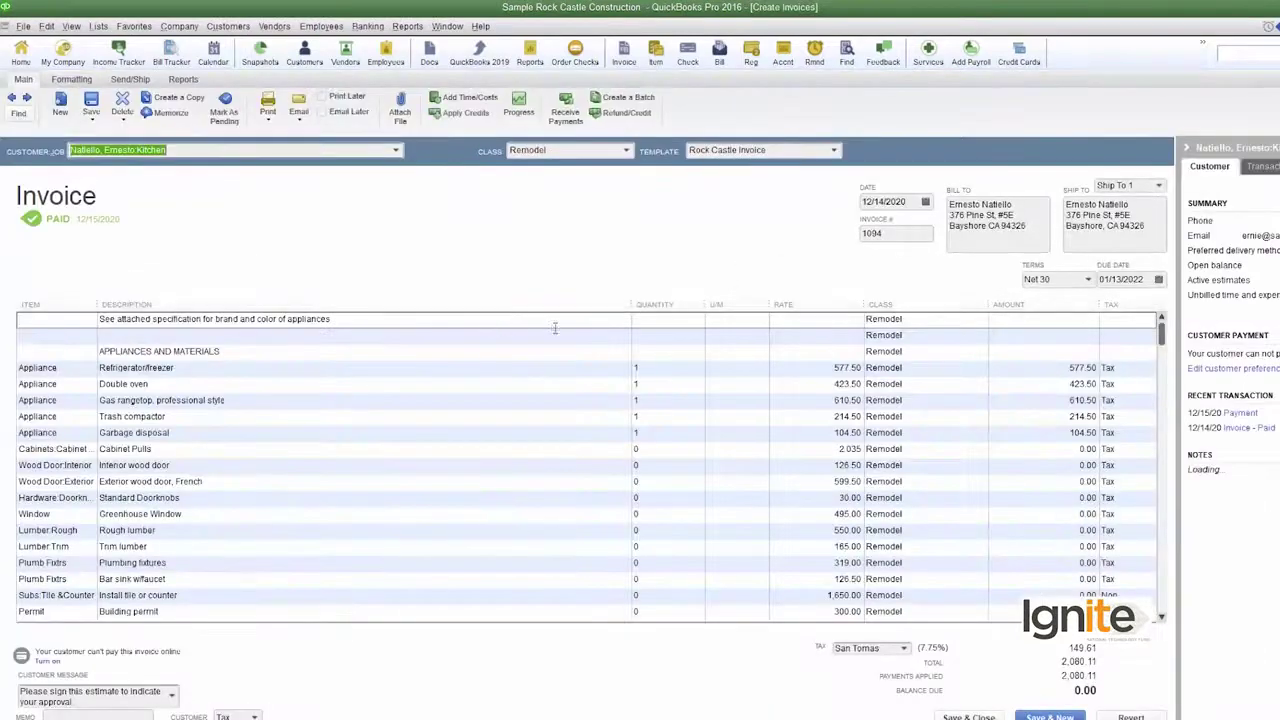
pyautogui.scroll(-5, 556, 327)
pyautogui.scroll(4, 556, 327)
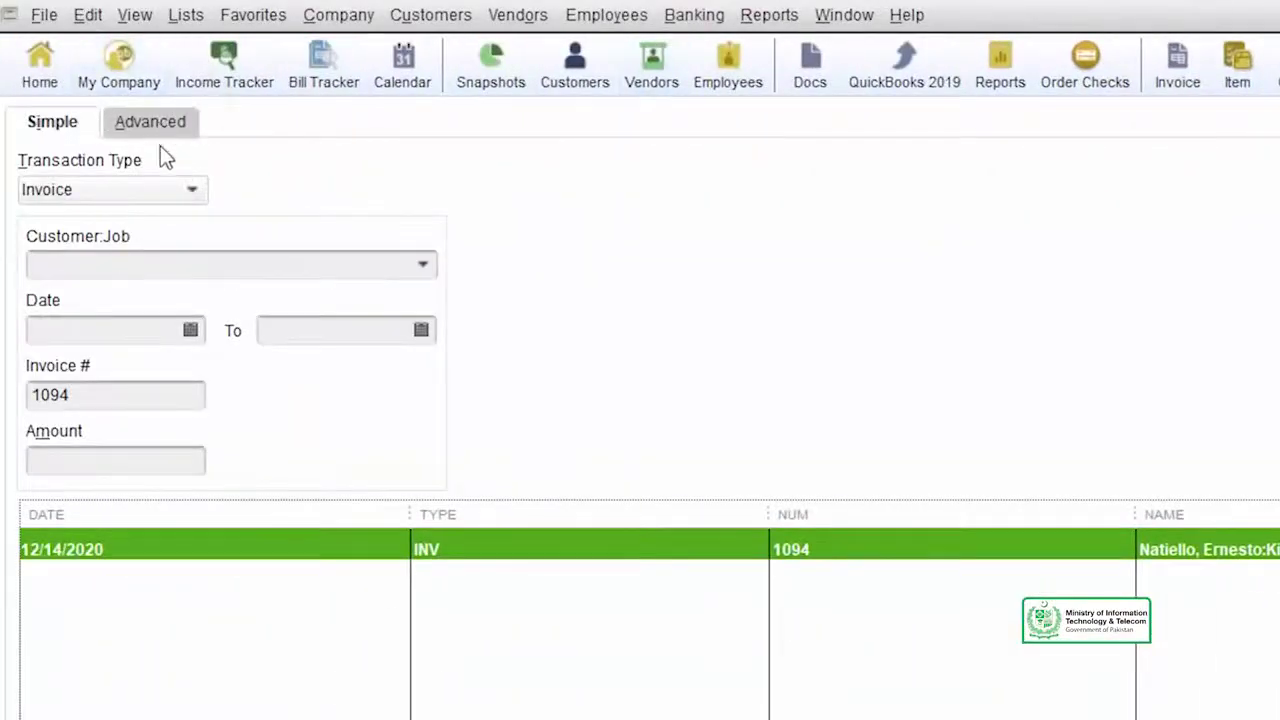
pyautogui.click(192, 191)
pyautogui.click(198, 192)
pyautogui.click(430, 265)
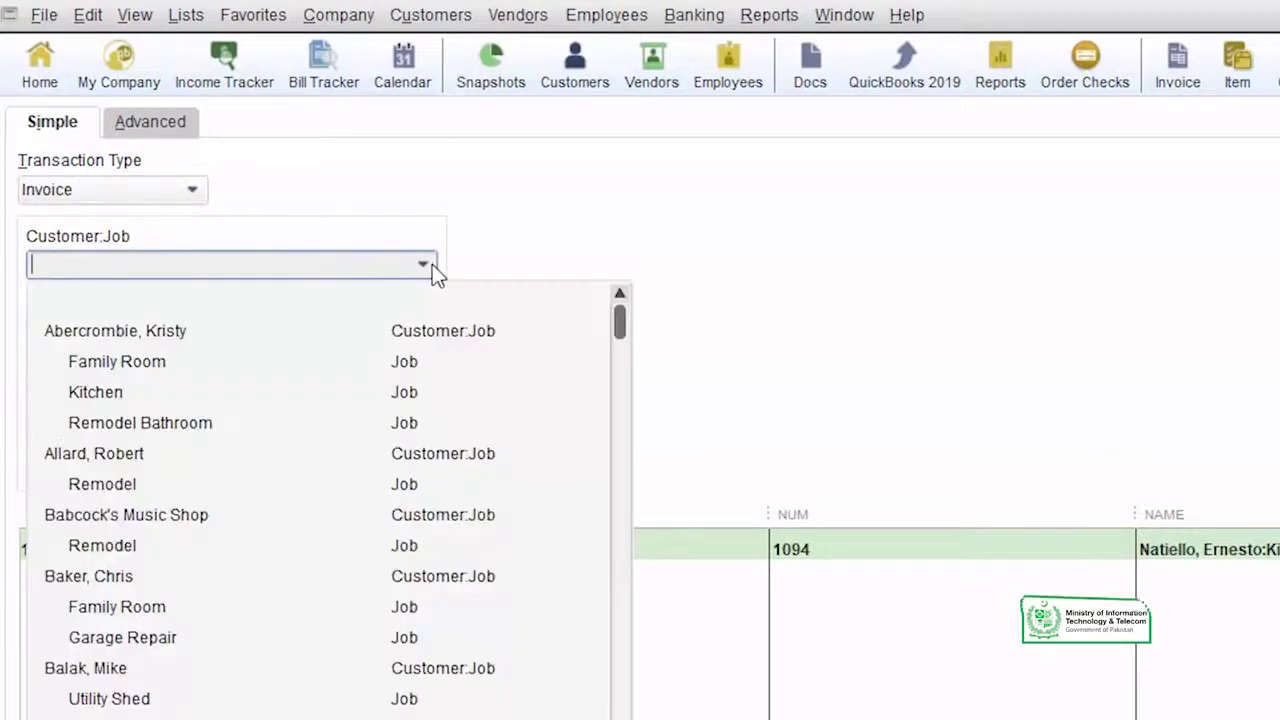
pyautogui.click(433, 264)
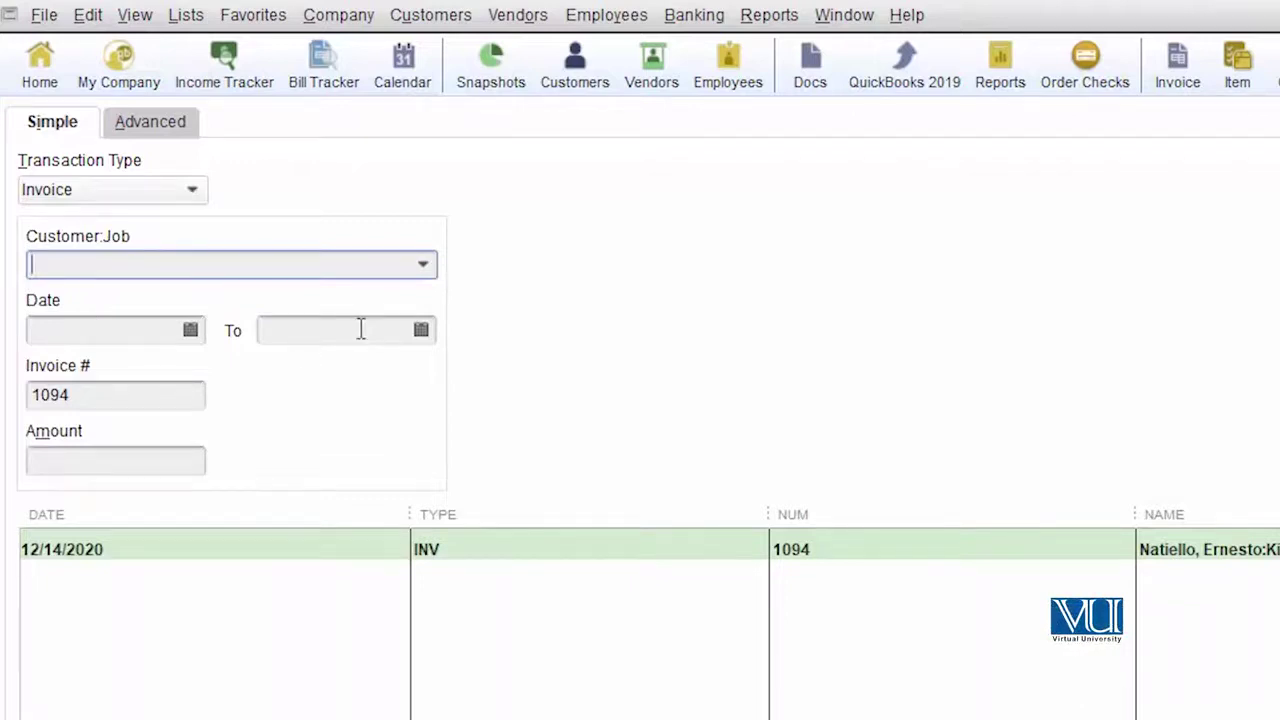
# Clear the invoice number criterion and reset the search, including its results.
pyautogui.doubleClick(160, 400)
pyautogui.press('Delete')
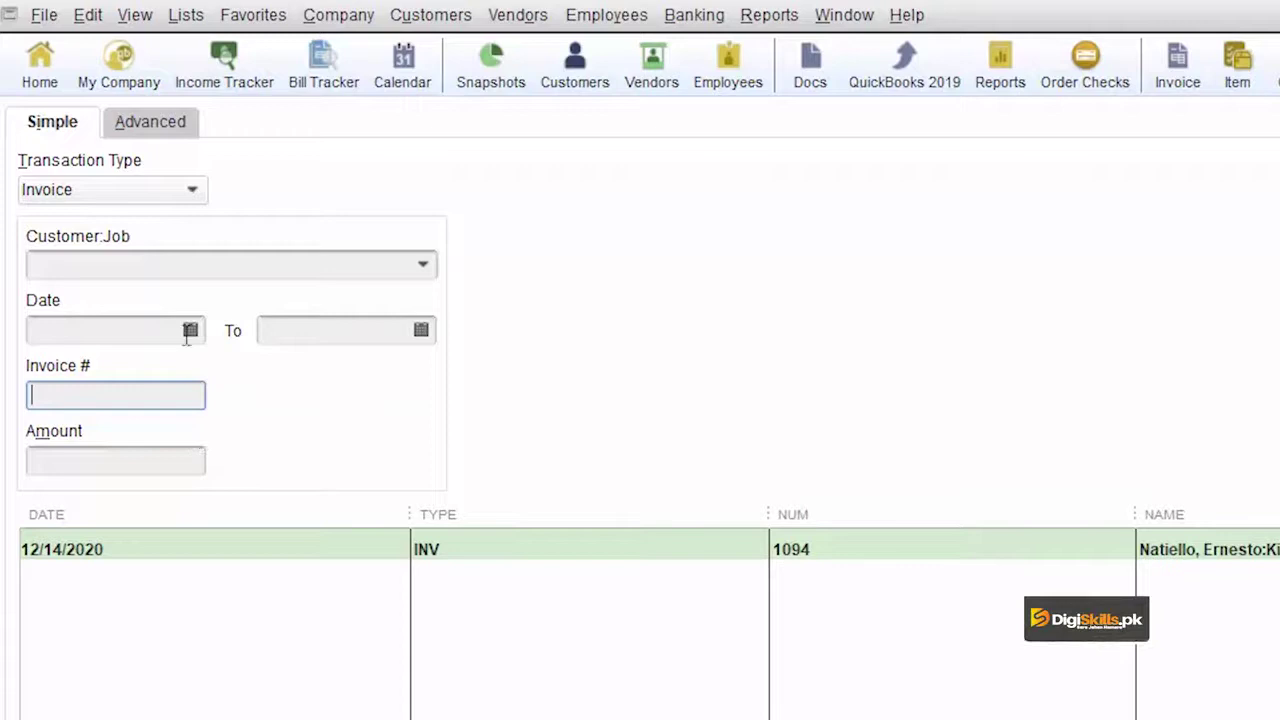
pyautogui.hotkey('alt', 'r')
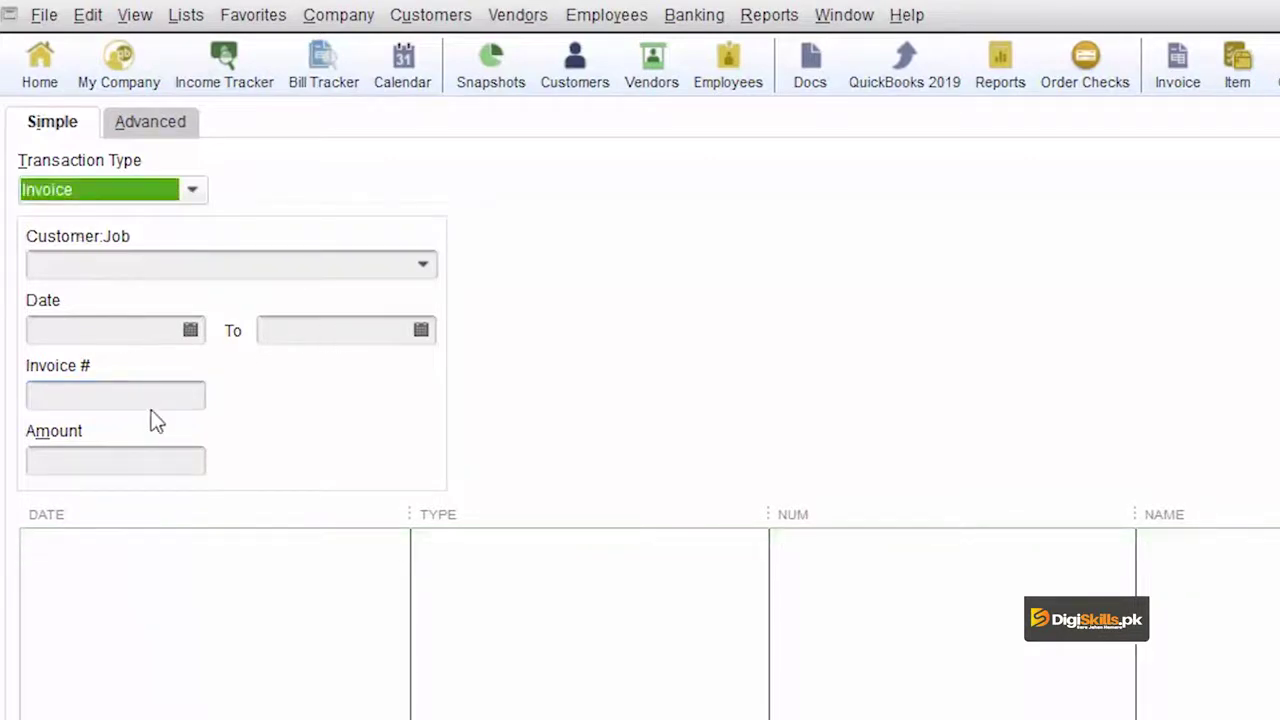
# Find the invoice with an amount of 40,729.50, open it from the results to view it, and close it.
pyautogui.click(150, 462)
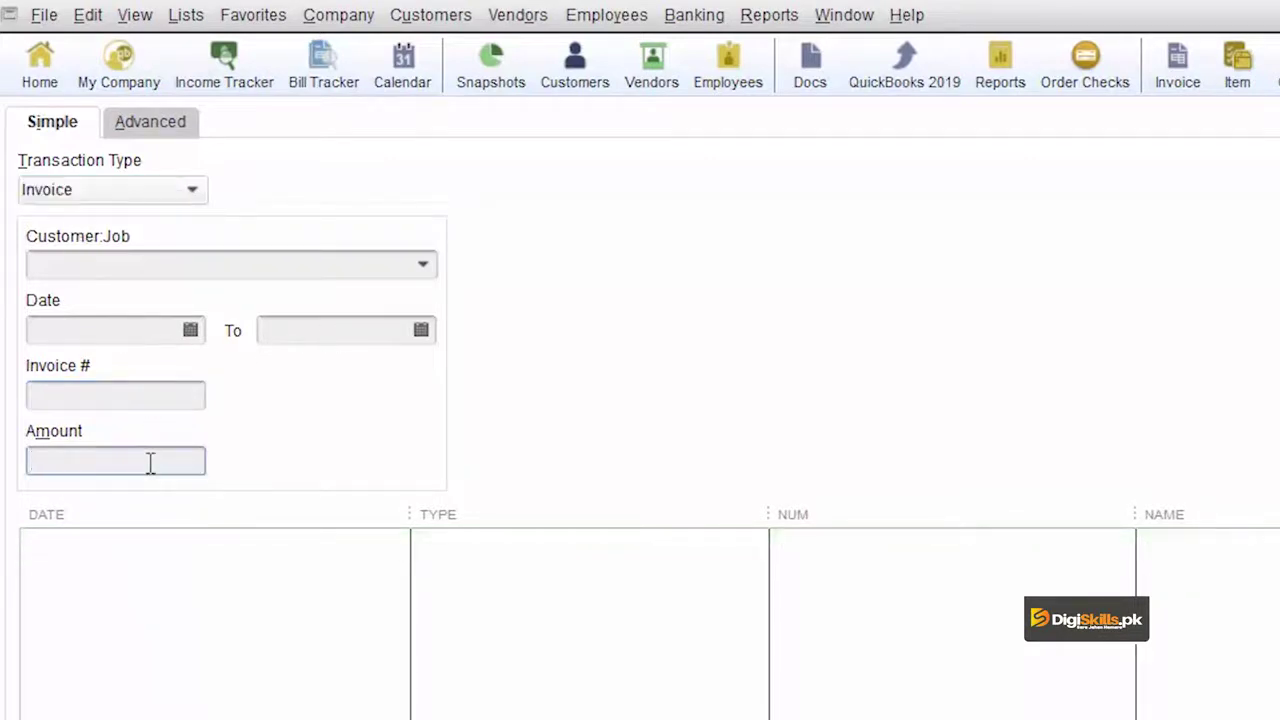
pyautogui.write('40729.5')
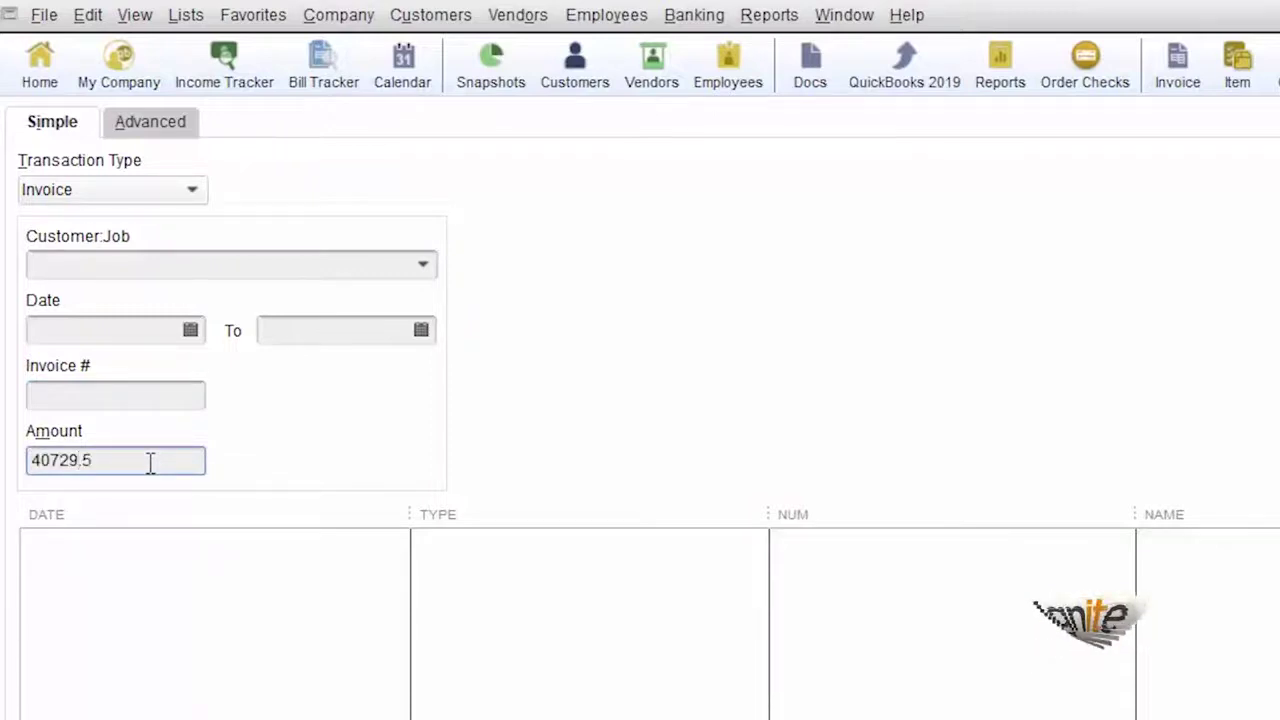
pyautogui.click(1279, 188)
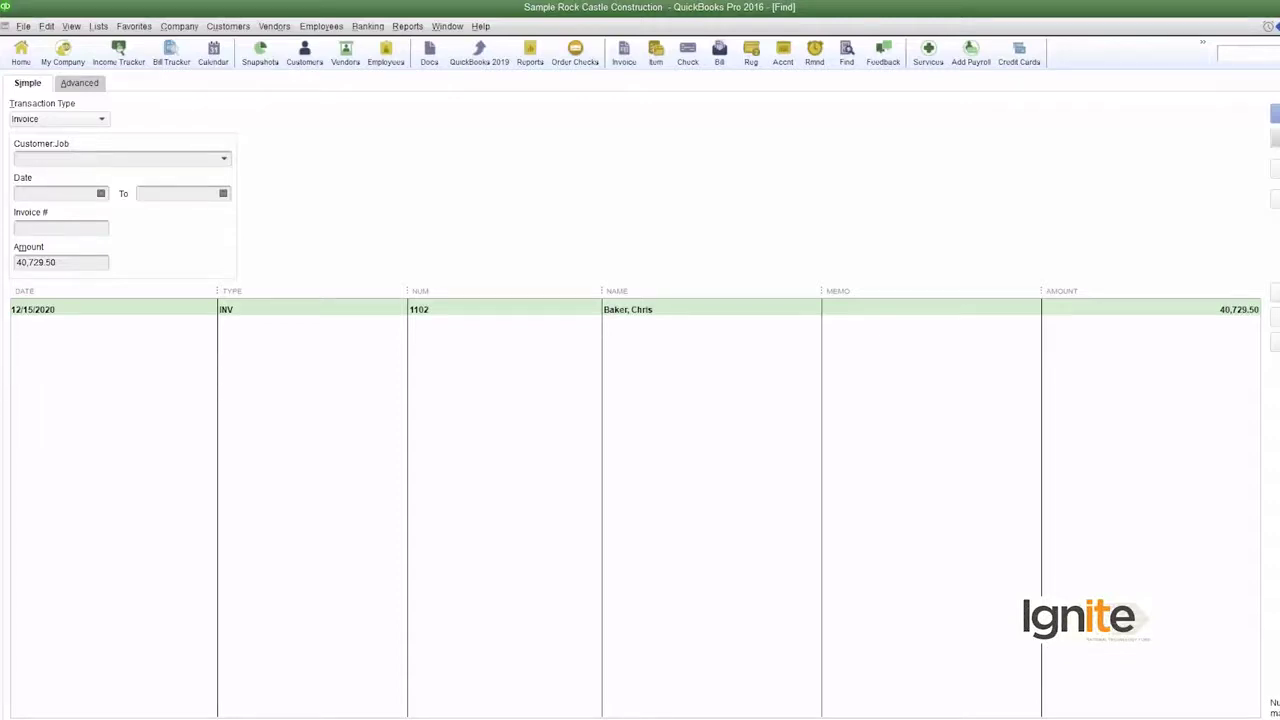
pyautogui.doubleClick(314, 314)
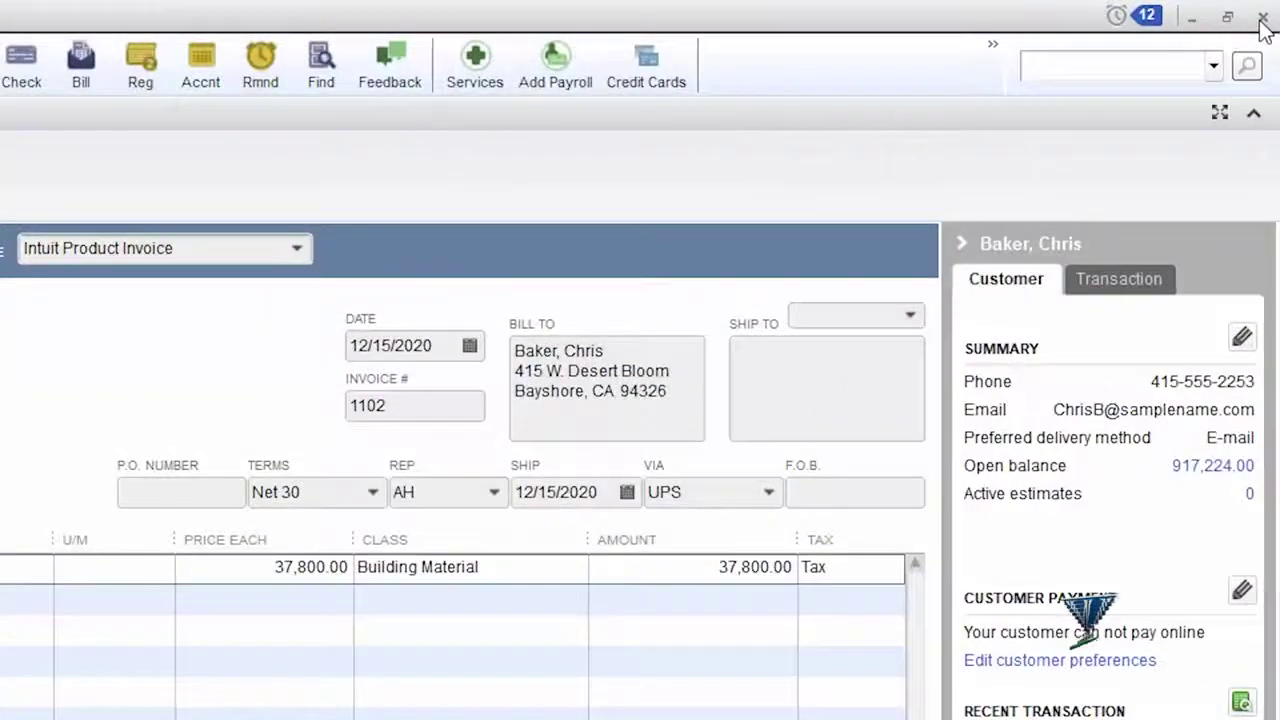
pyautogui.click(1263, 18)
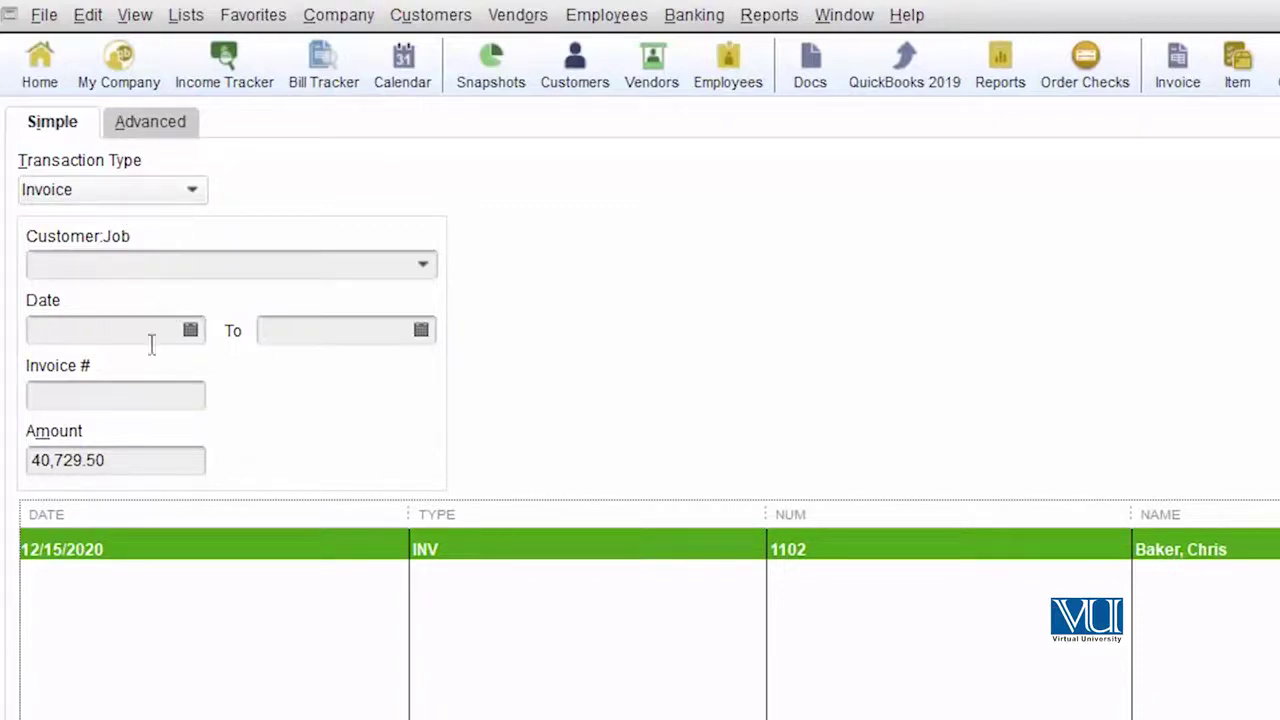
# Remove the amount criterion from the invoice search.
pyautogui.click(123, 457)
pyautogui.moveTo(14, 437); pyautogui.dragTo(86, 486)
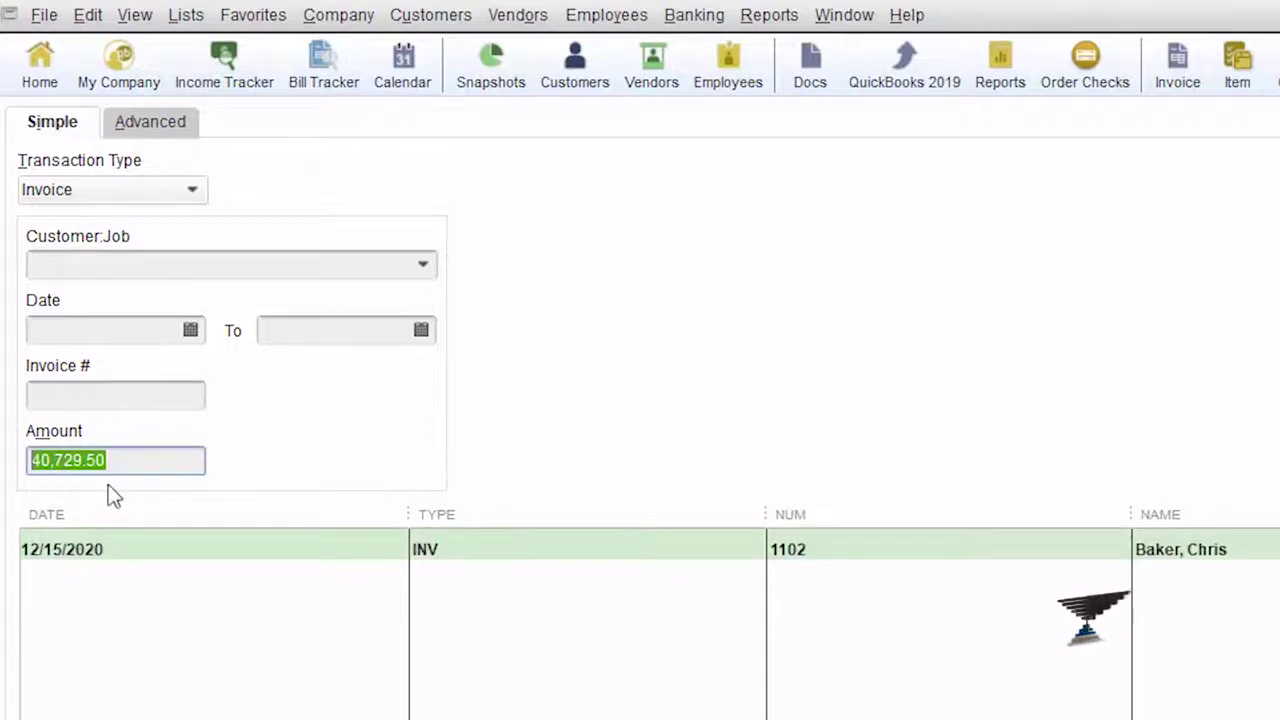
pyautogui.press('BackSpace')
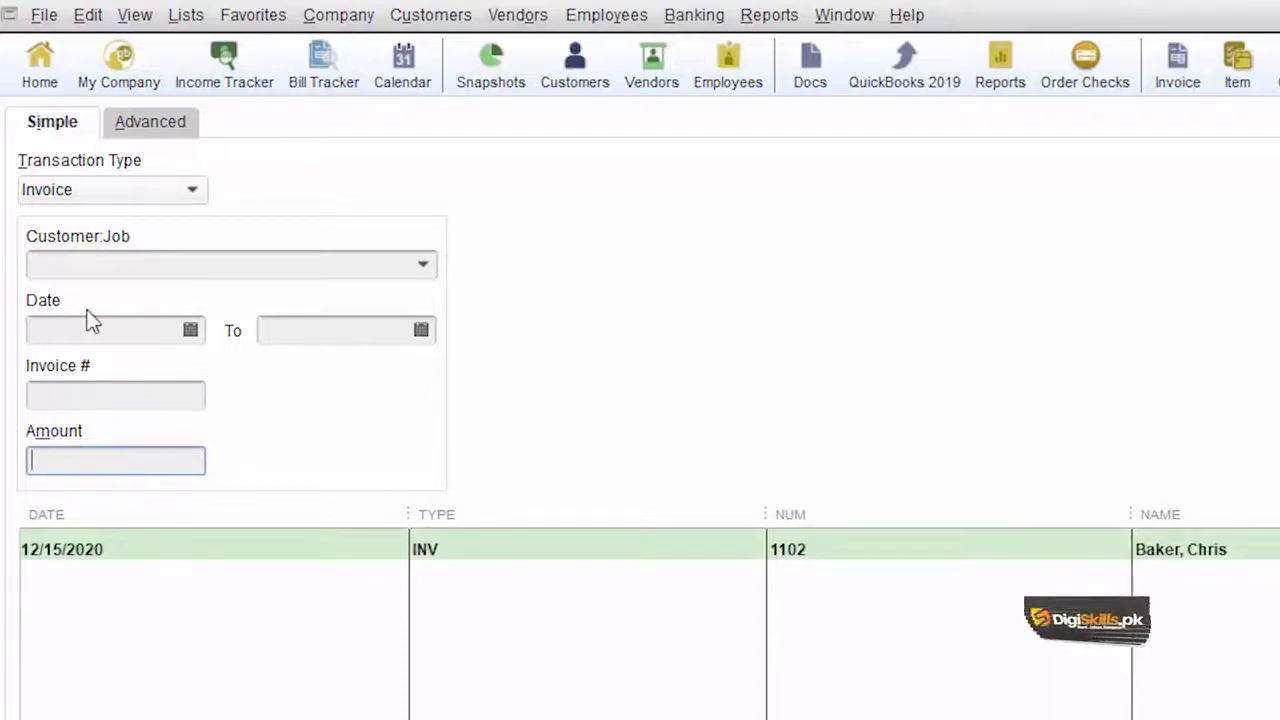